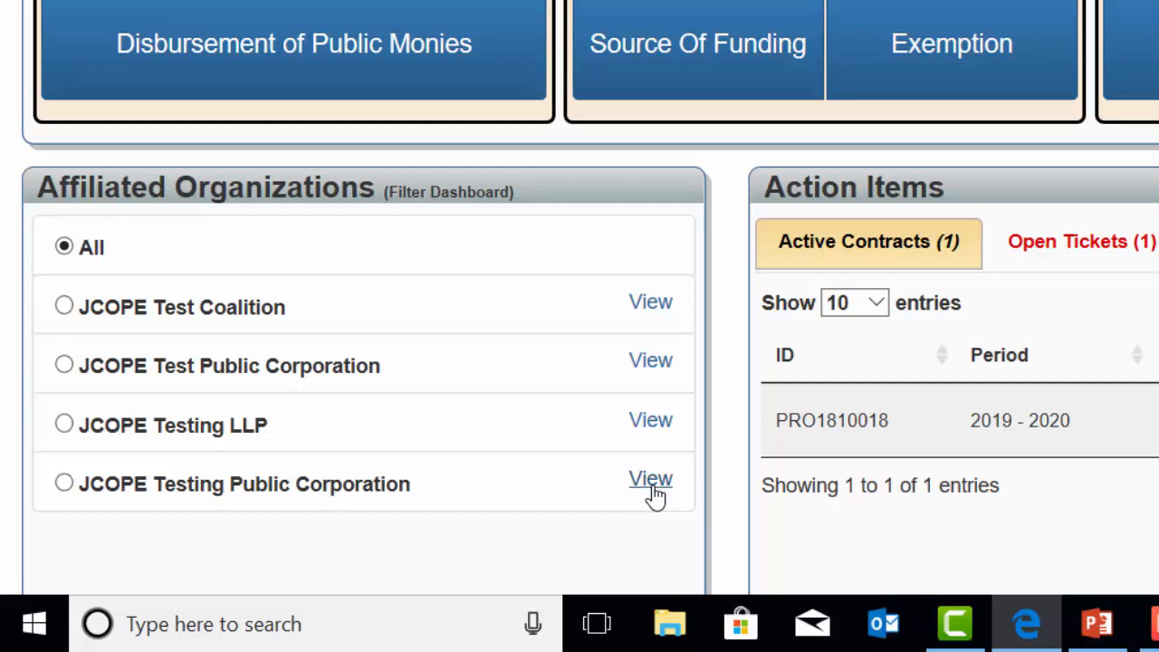
mouse_move(112, 494)
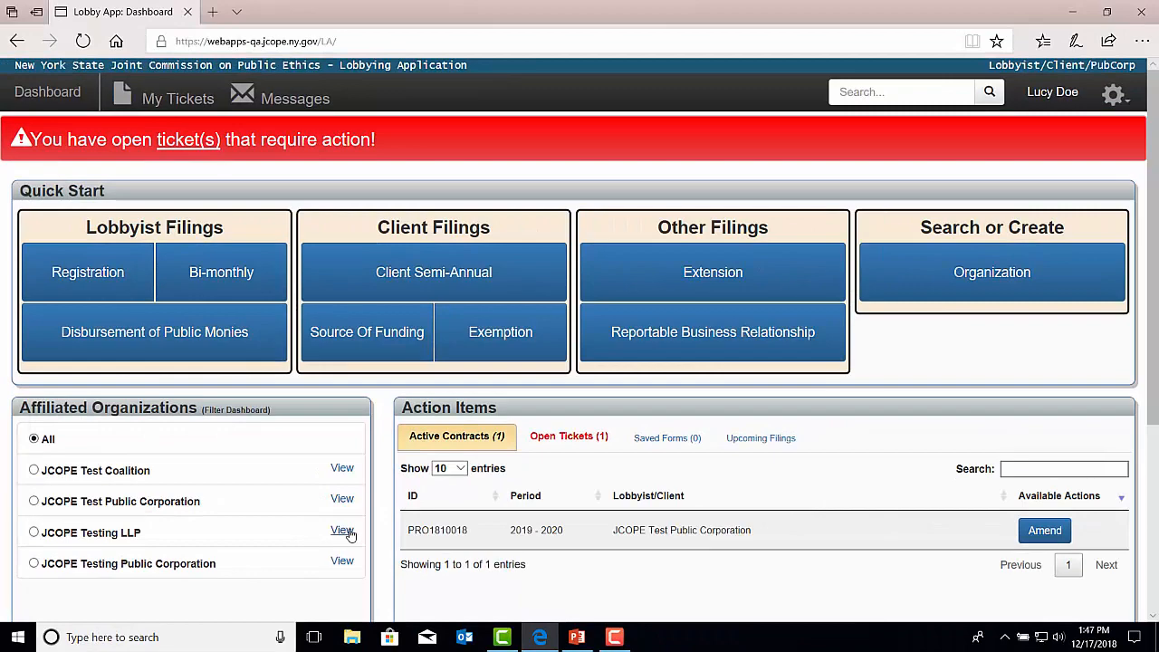
click(343, 531)
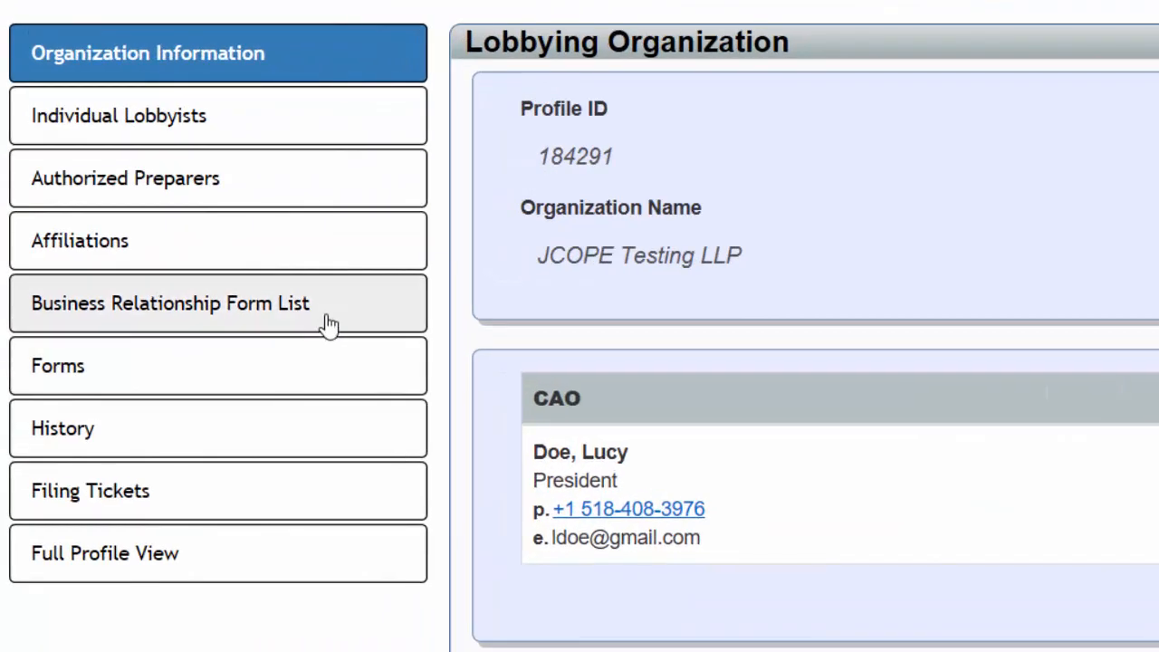
click(173, 324)
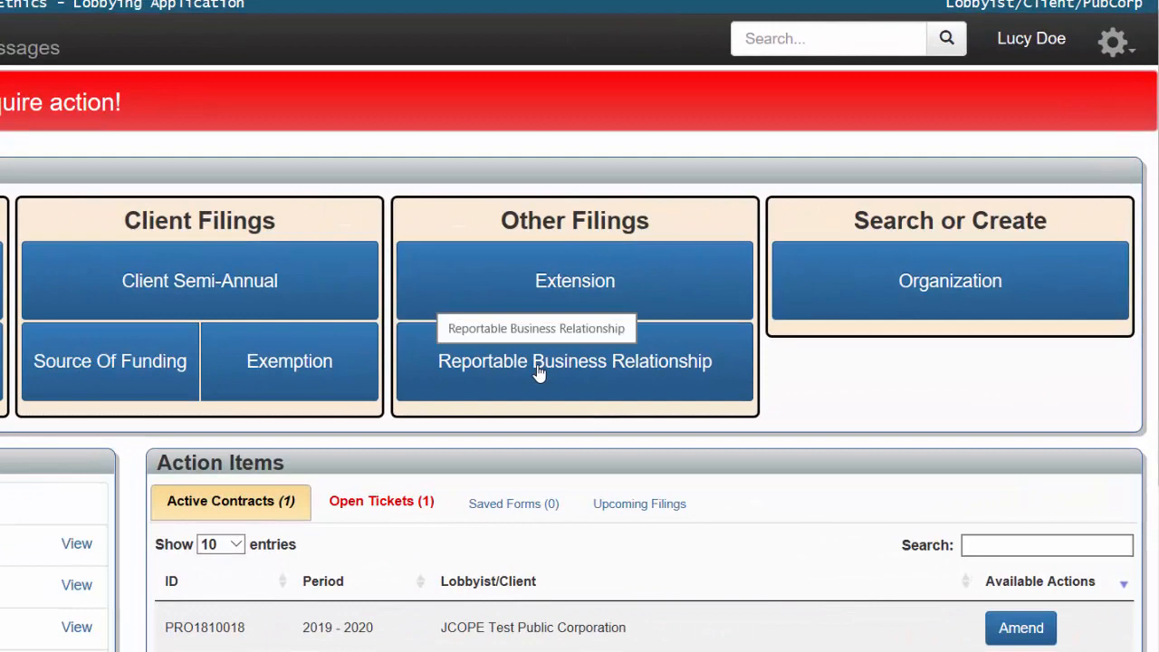
Start a Reportable Business Relationship filing with JCOPE Testing Public Corporation as the filer.
click(539, 367)
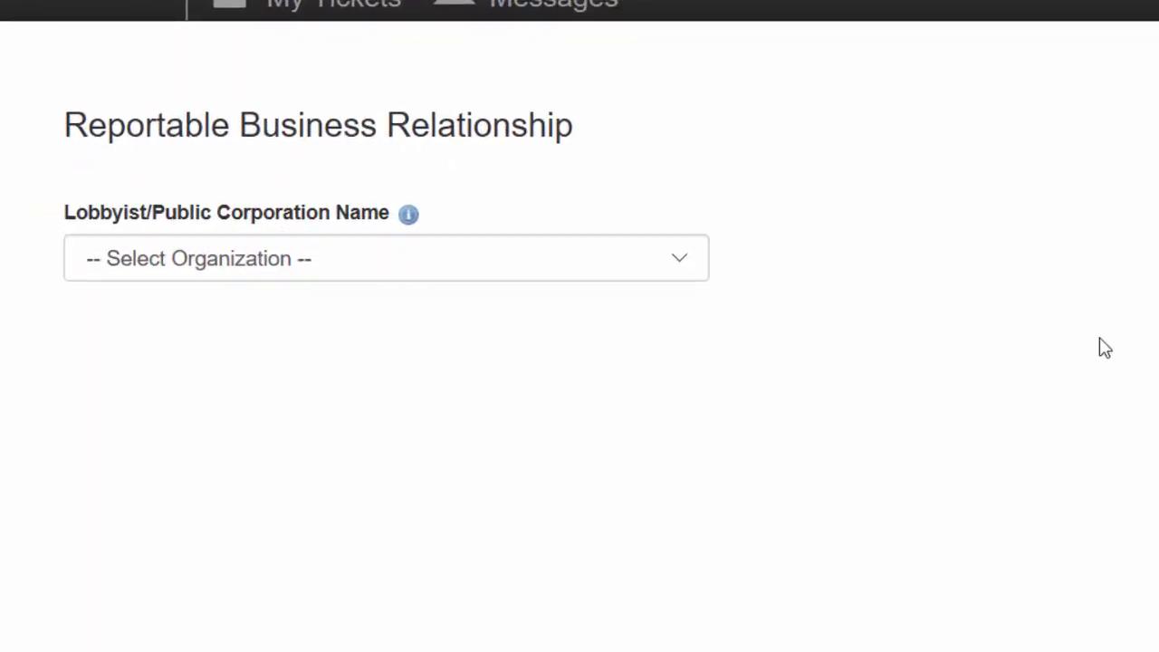
click(688, 271)
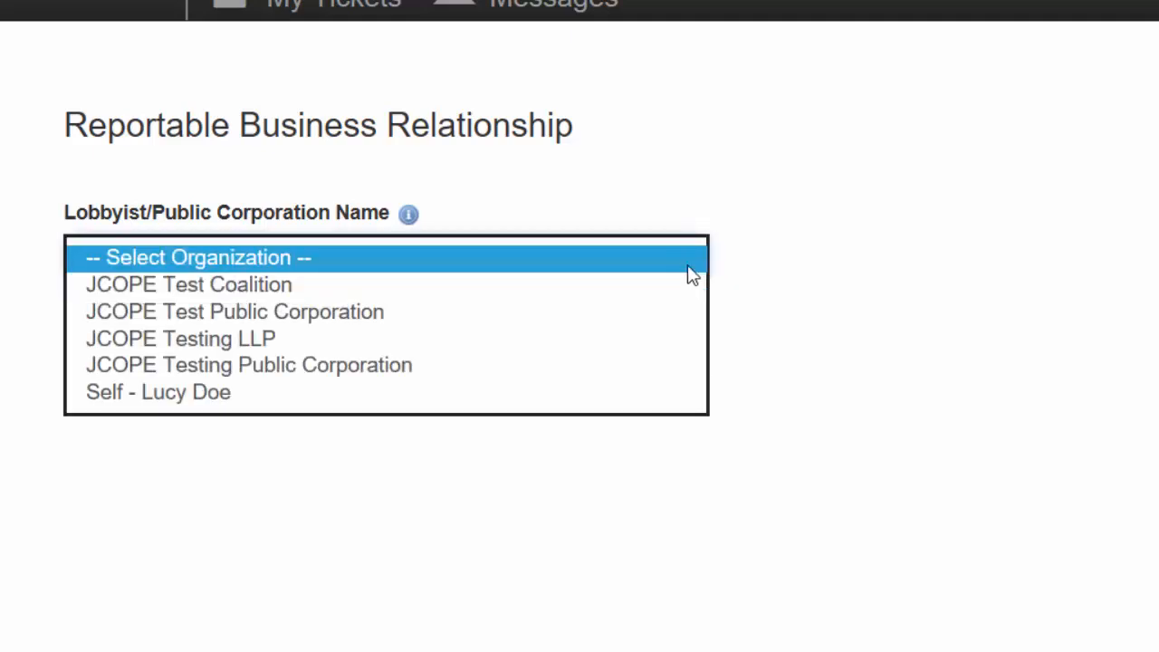
click(538, 340)
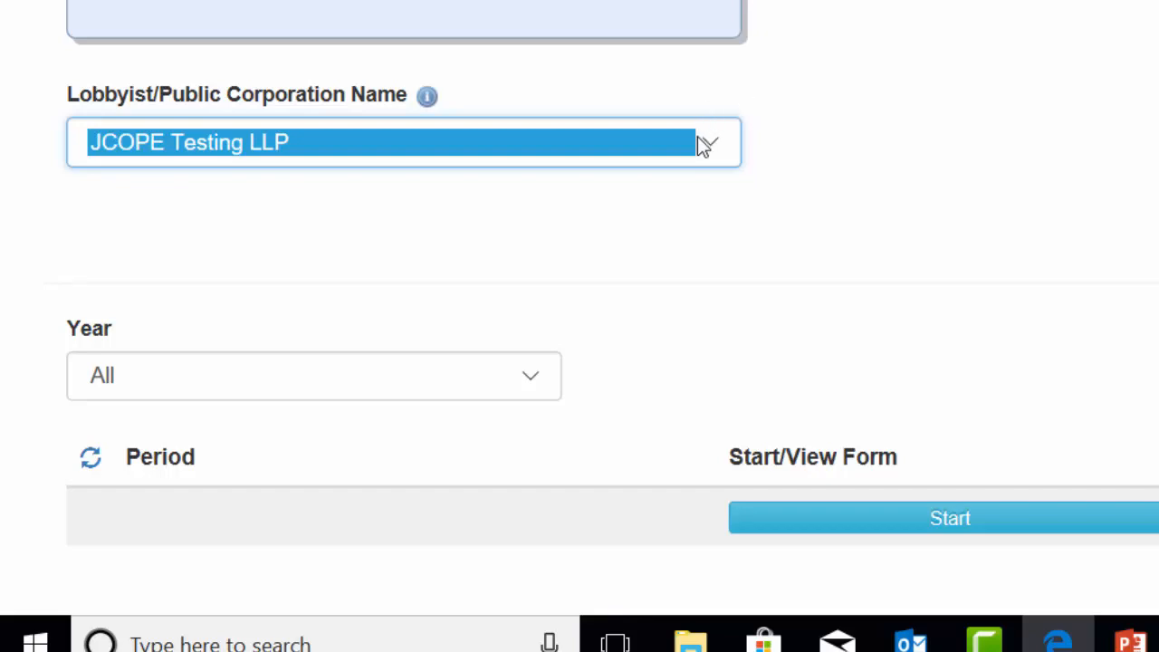
key(Down)
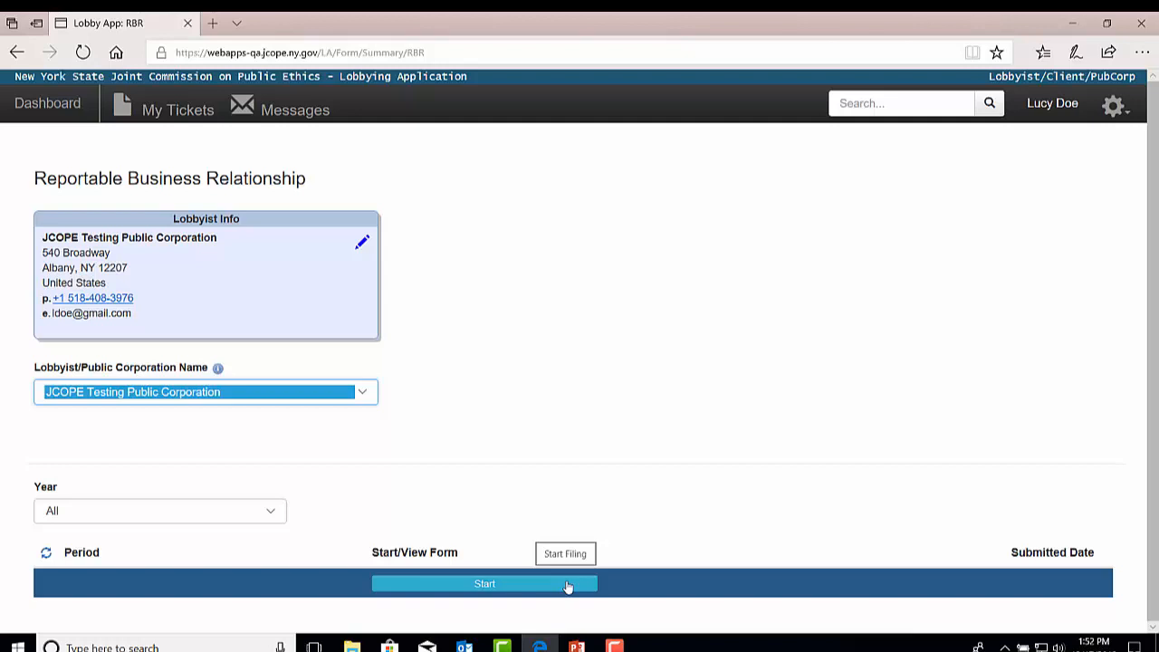
Create a new Reportable Business Relationships form from the Start/View Form column.
click(506, 587)
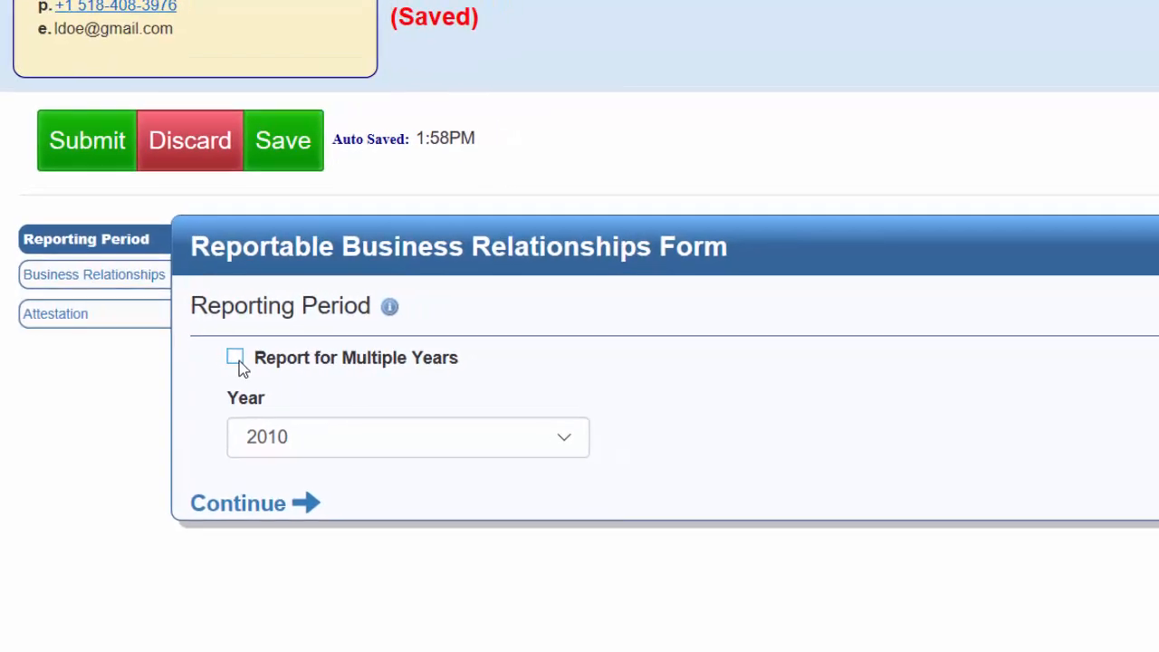
Make the report cover multiple years ending 2018, then go to Business Relationships.
click(236, 370)
click(870, 427)
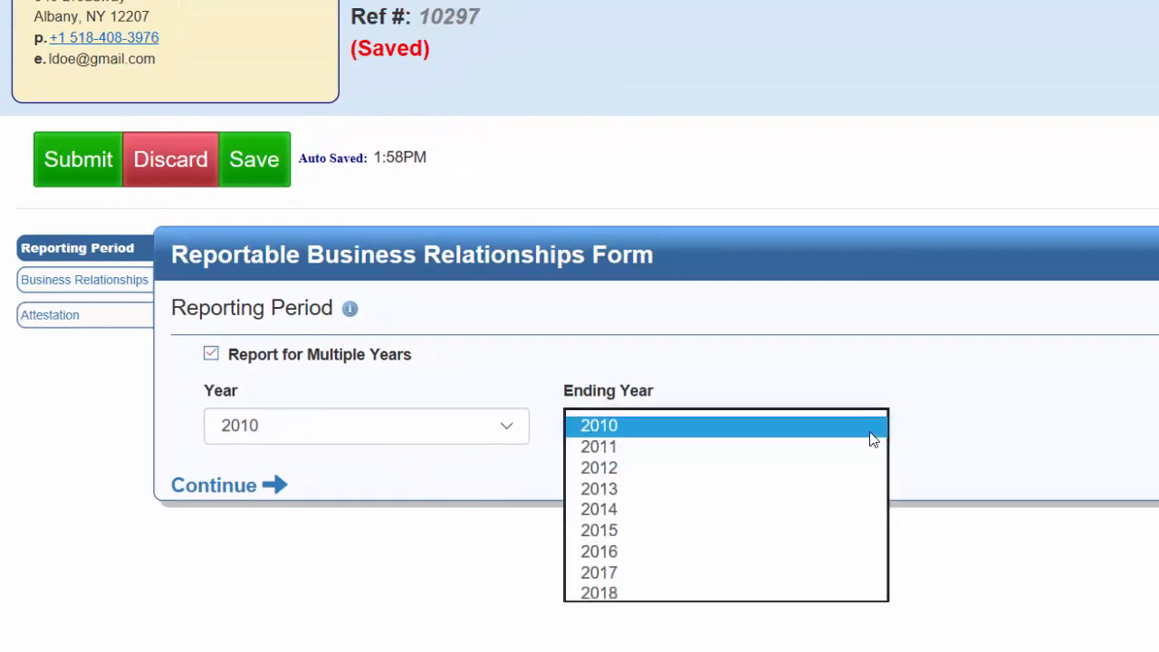
click(729, 599)
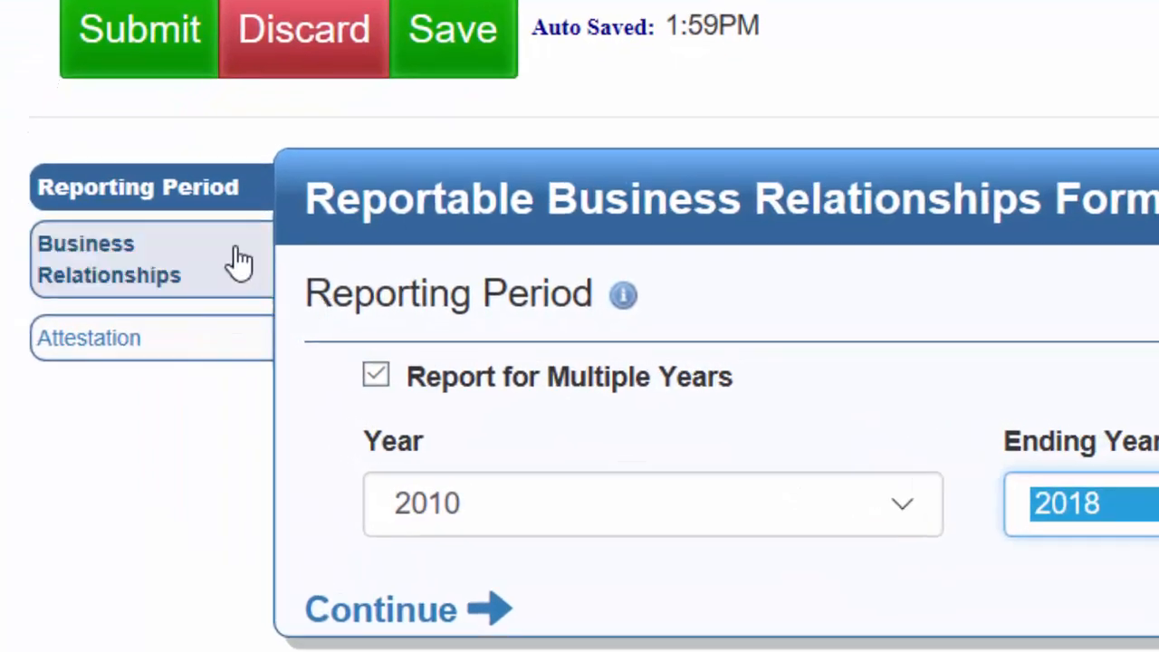
click(240, 262)
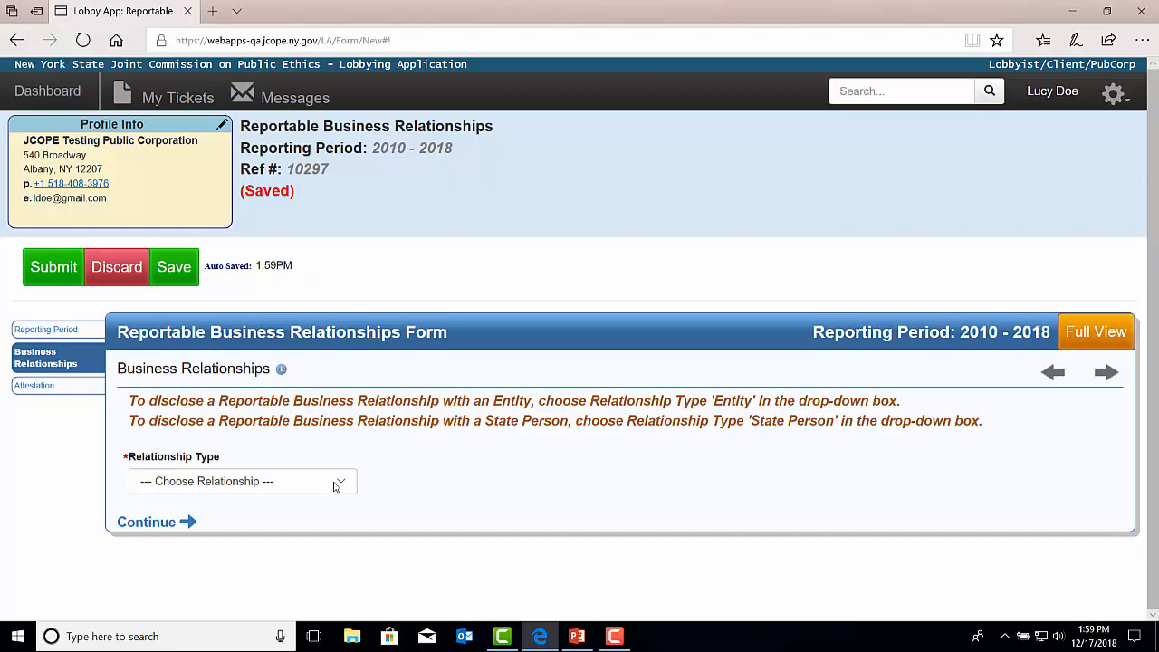
Choose Entity as the relationship type, then cancel the Entity entry.
click(336, 482)
click(324, 496)
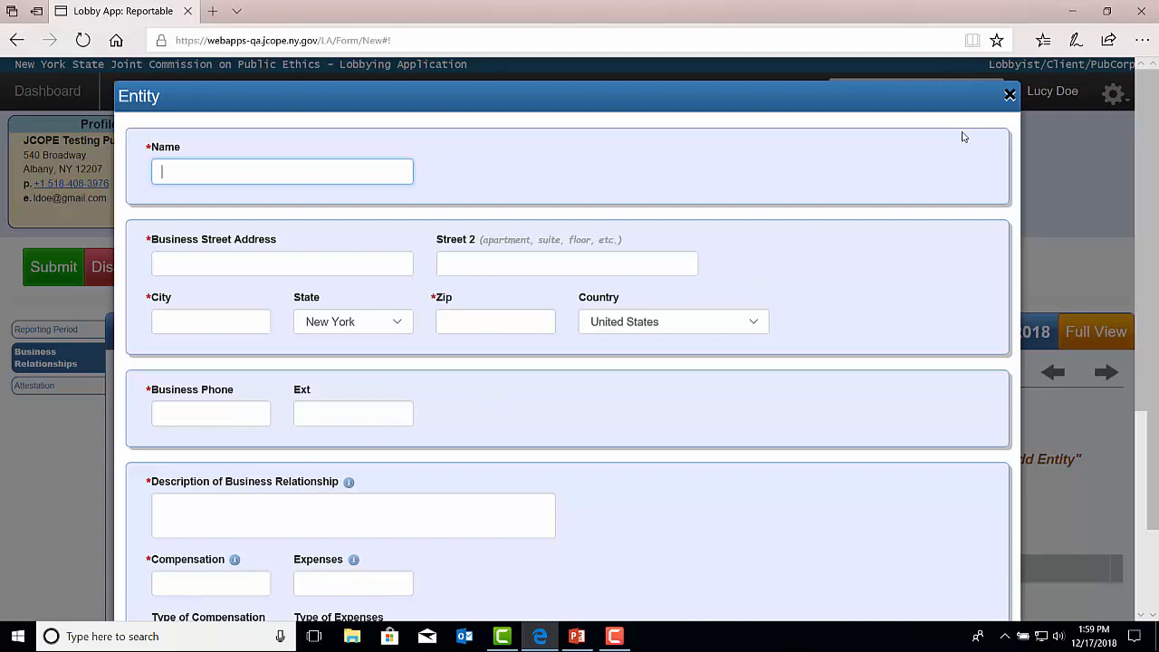
click(1010, 94)
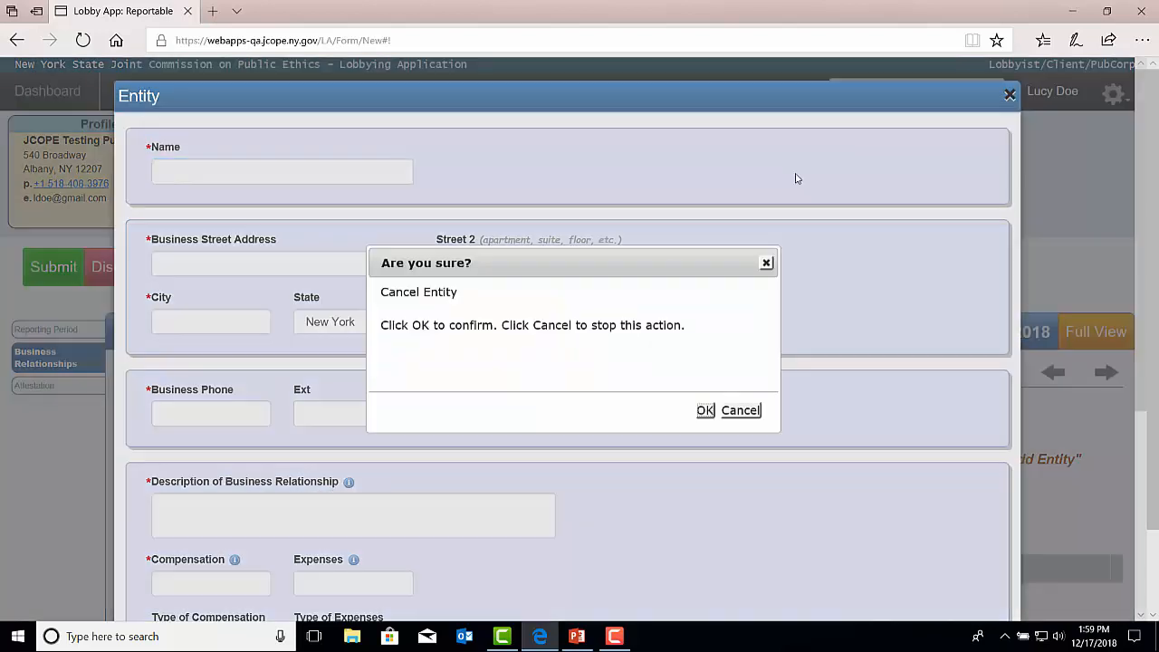
click(705, 411)
Switch the relationship type to State Person and discard the empty State Person form.
click(342, 425)
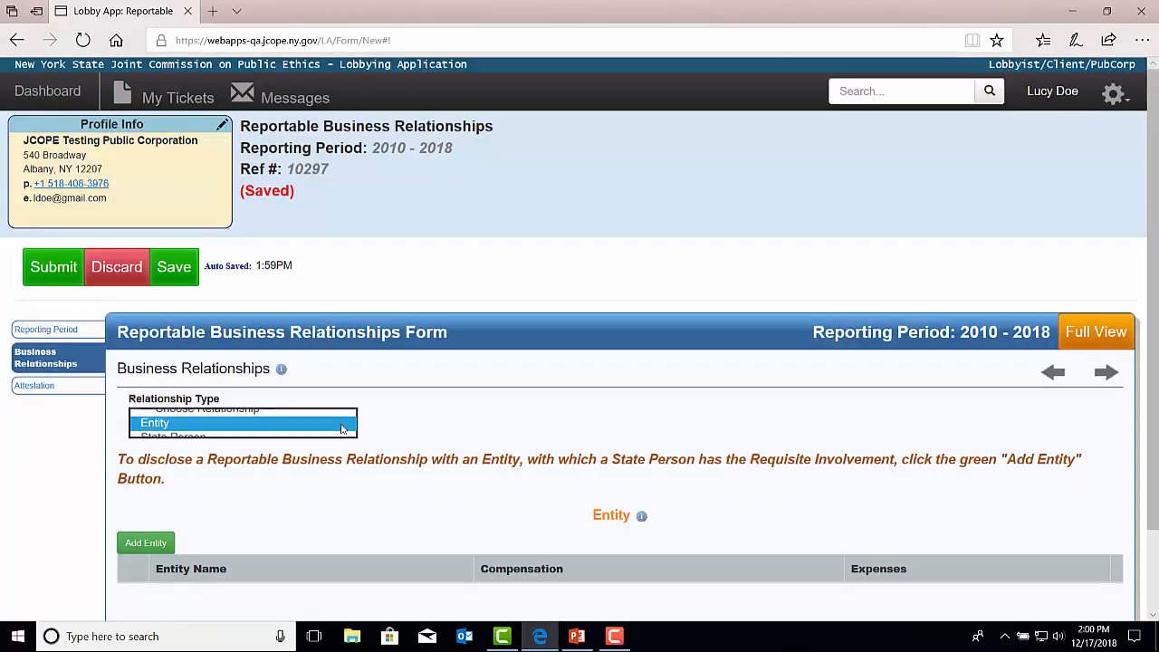
click(331, 436)
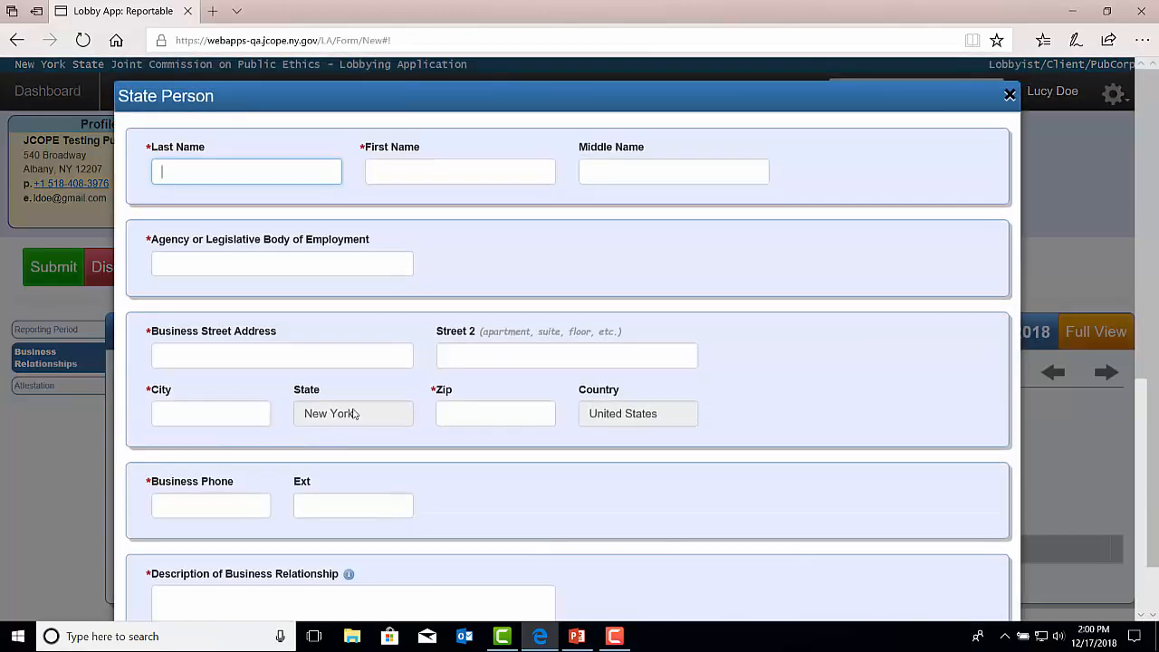
click(1010, 95)
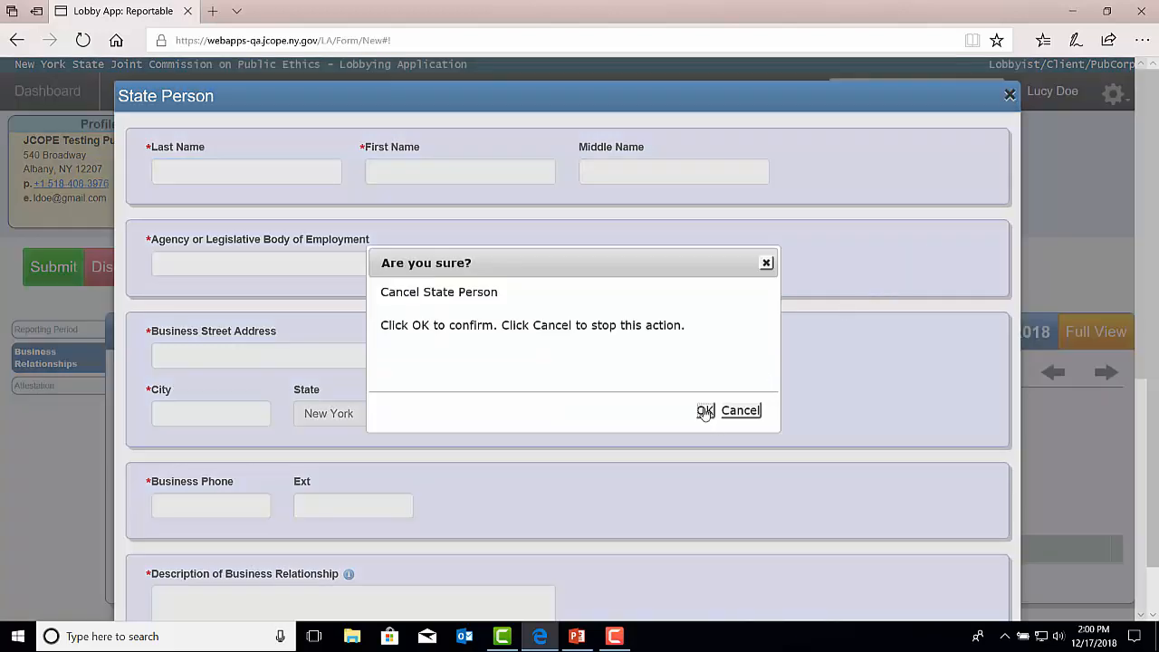
click(704, 411)
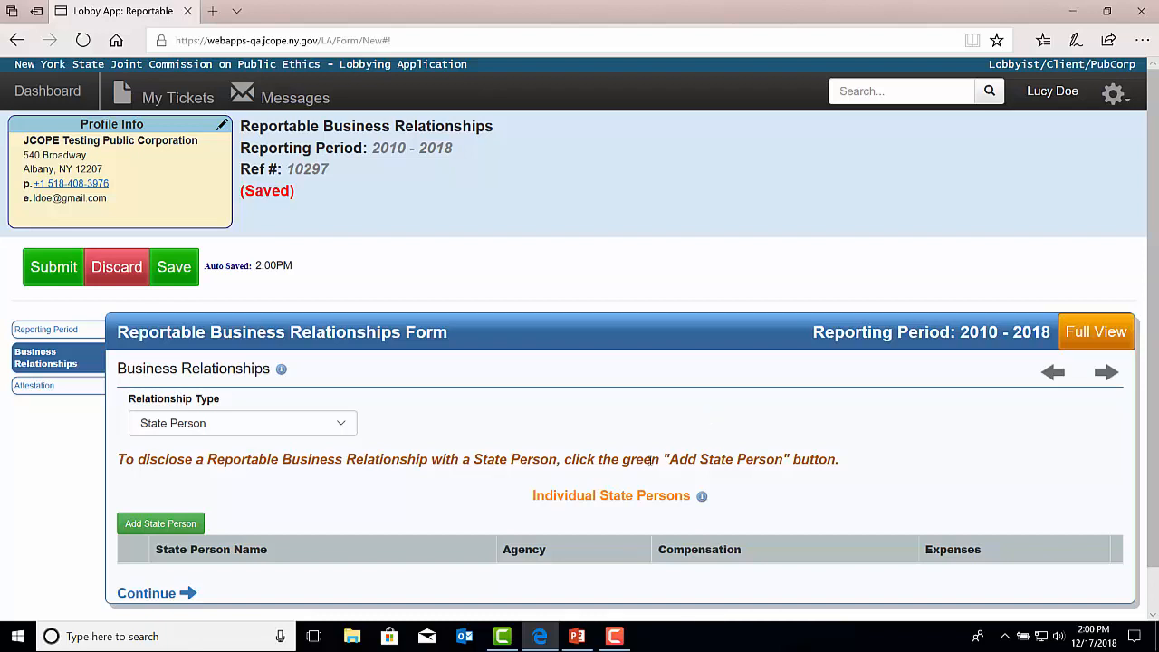
Select Entity as the relationship type to bring up a blank Entity form.
click(342, 424)
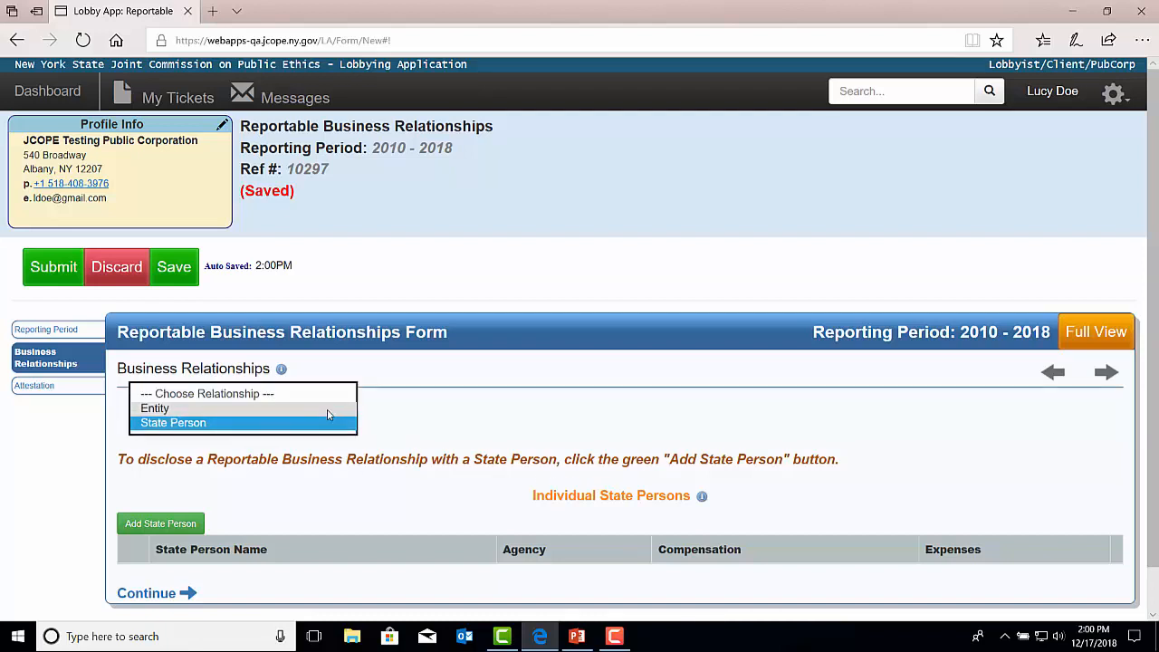
click(329, 409)
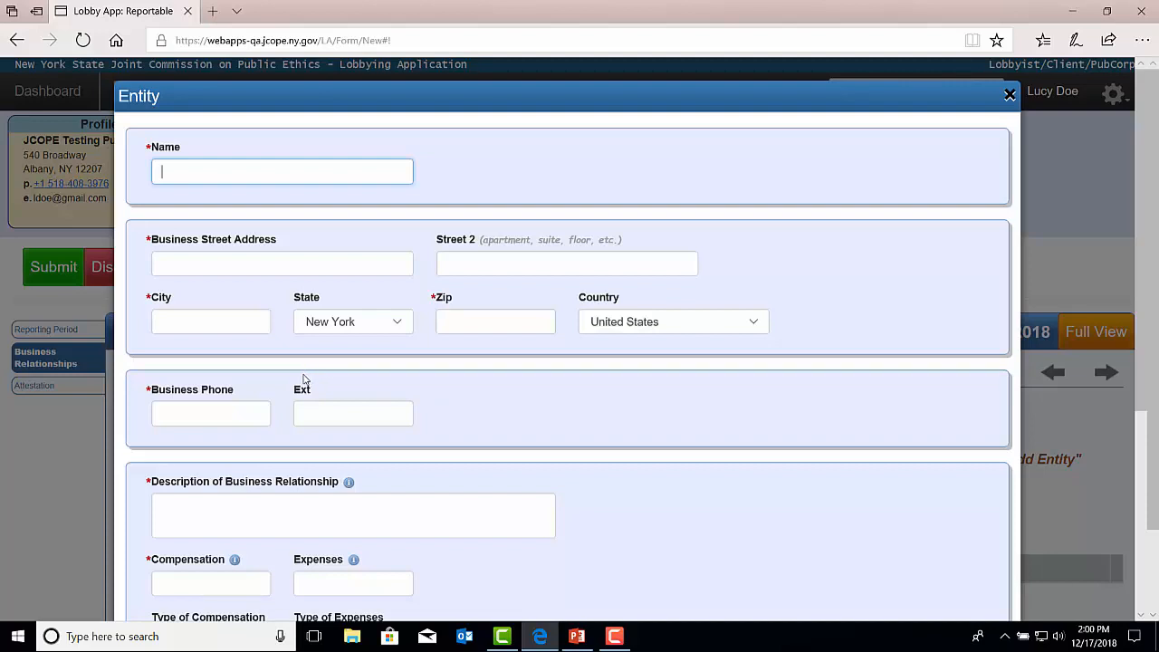
click(280, 510)
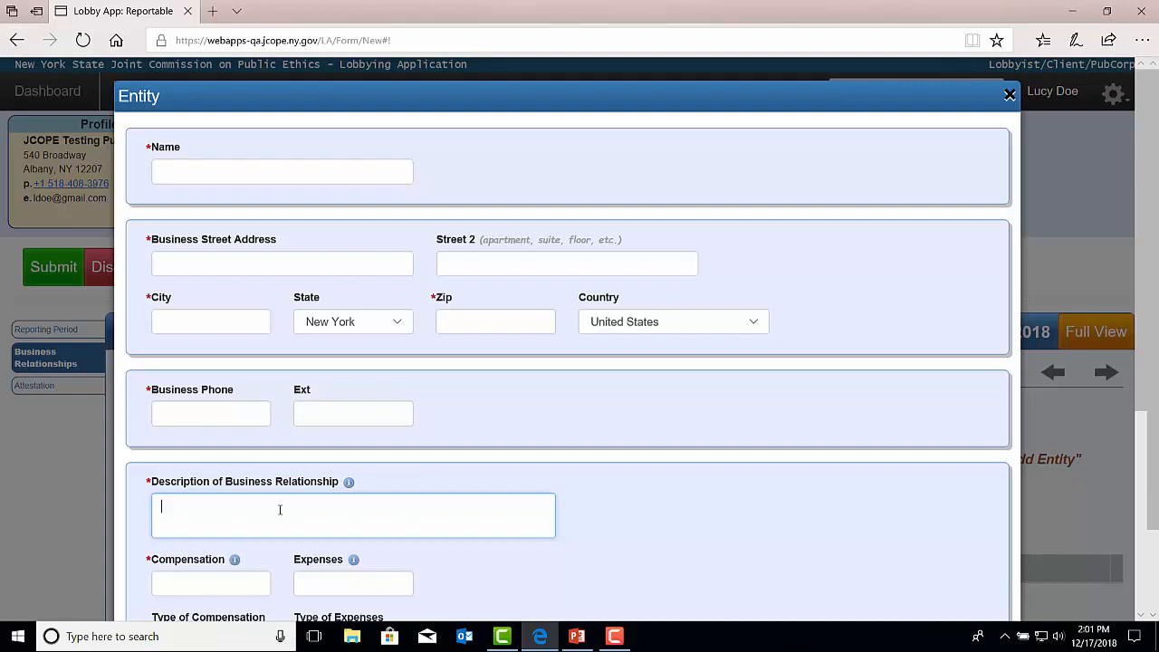
scroll(254, 406, down, 2)
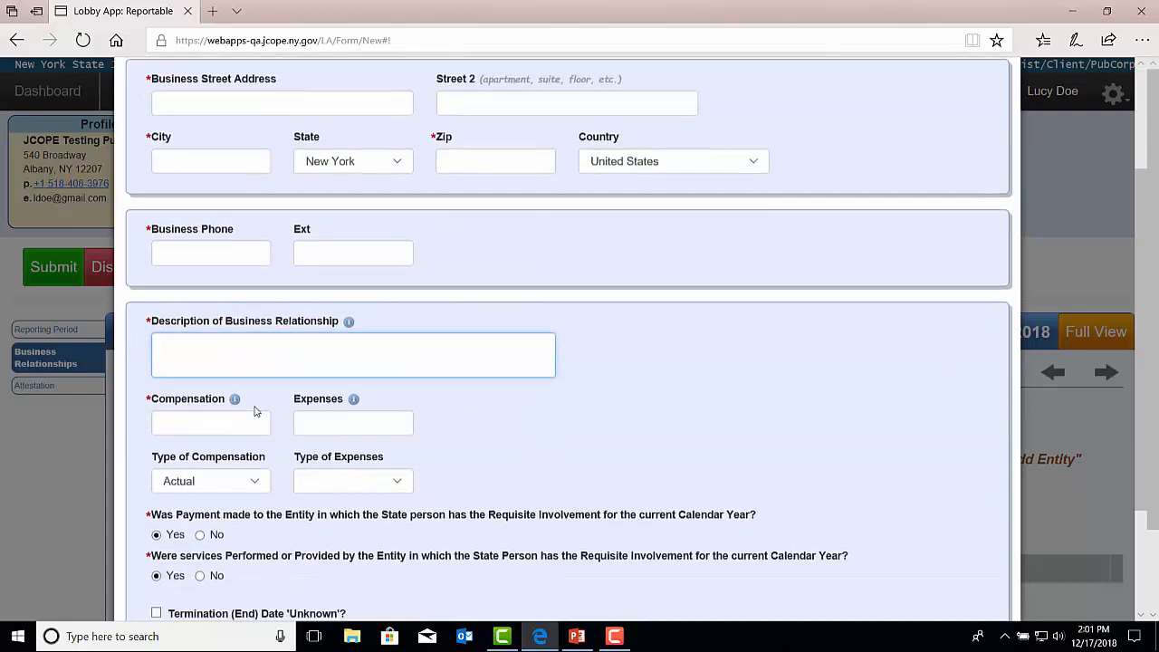
click(229, 414)
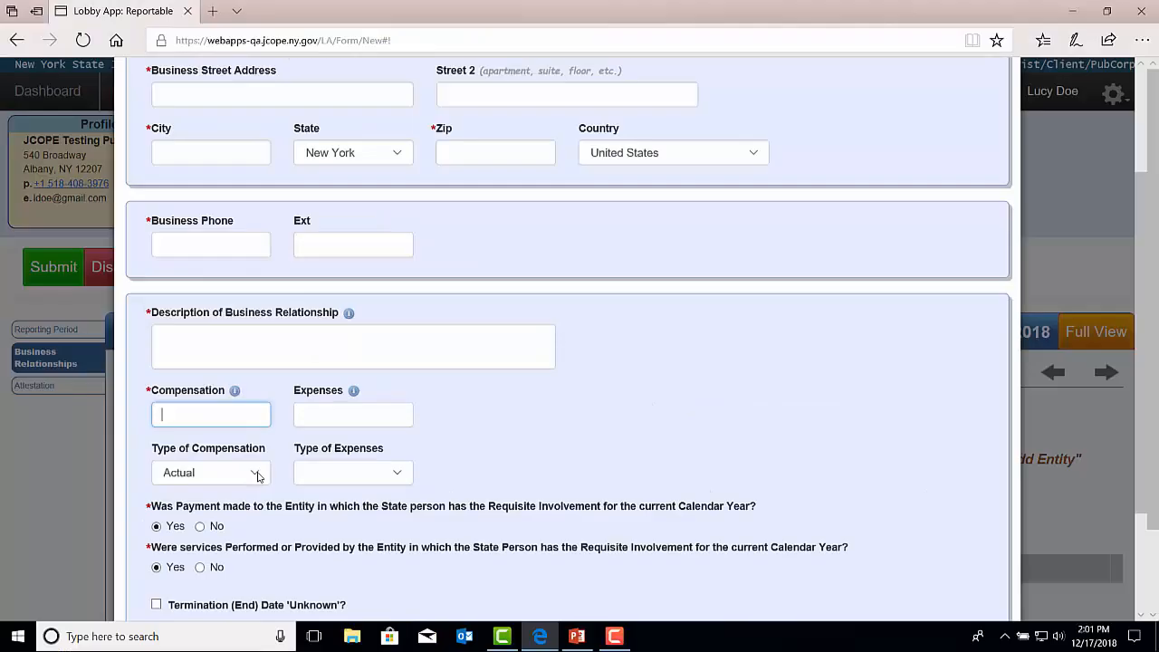
Keep compensation type as Actual, set the expense type, and scroll to the date fields.
click(233, 387)
click(233, 388)
click(400, 477)
click(400, 478)
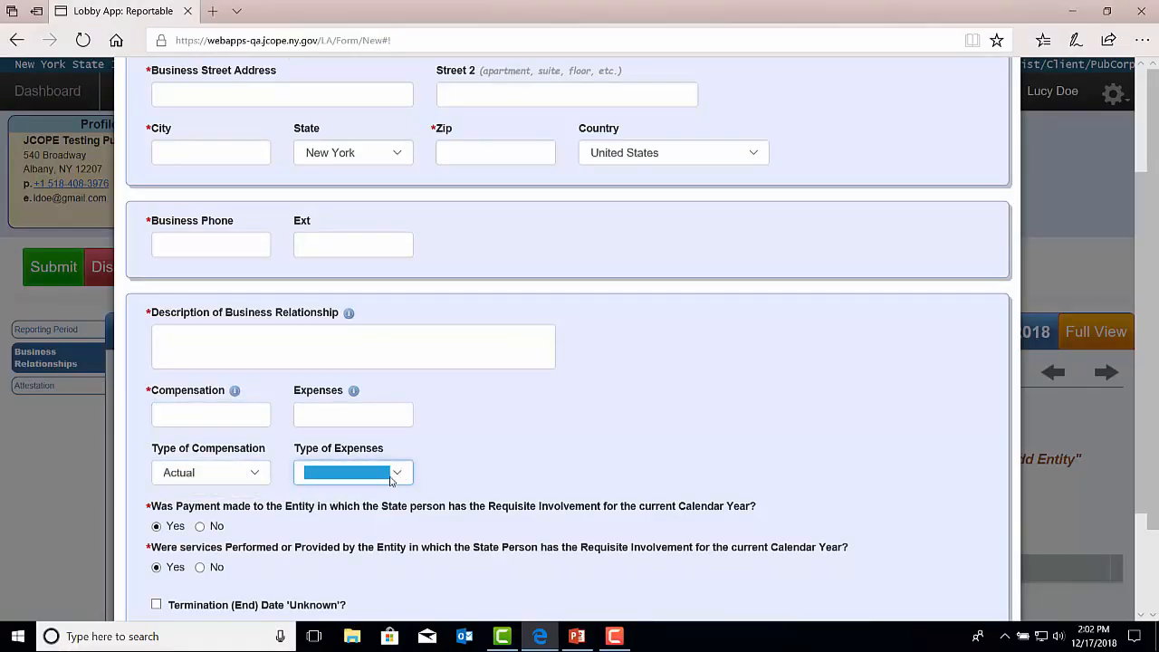
scroll(390, 481, down, 2)
scroll(578, 512, down, 3)
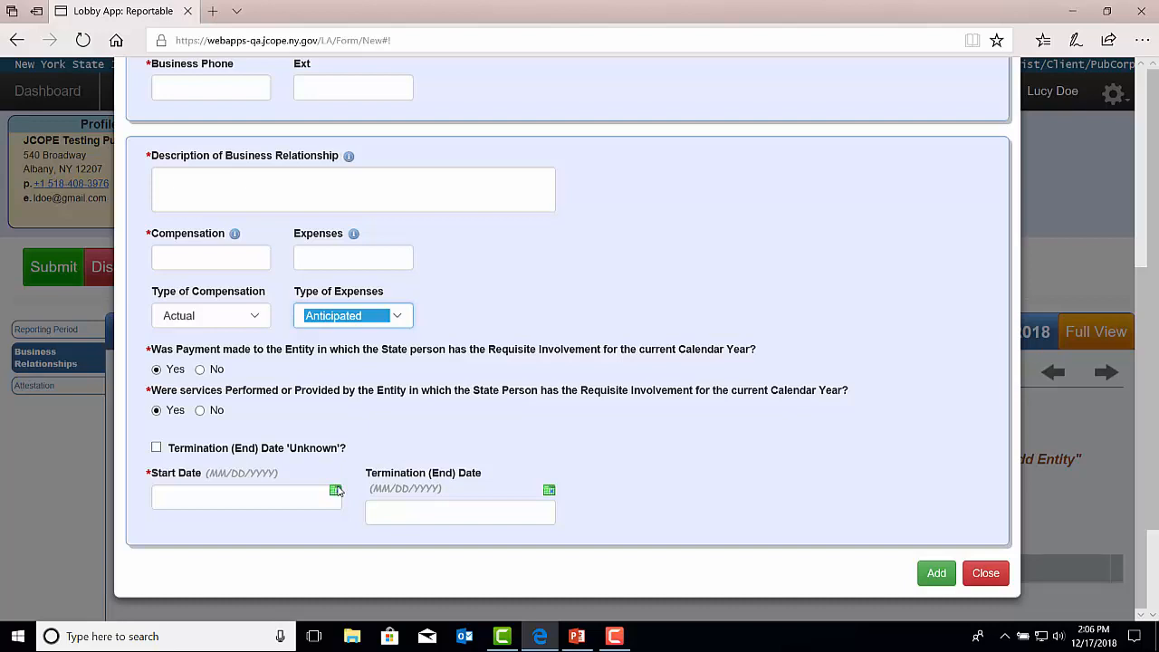
scroll(336, 490, up, 4)
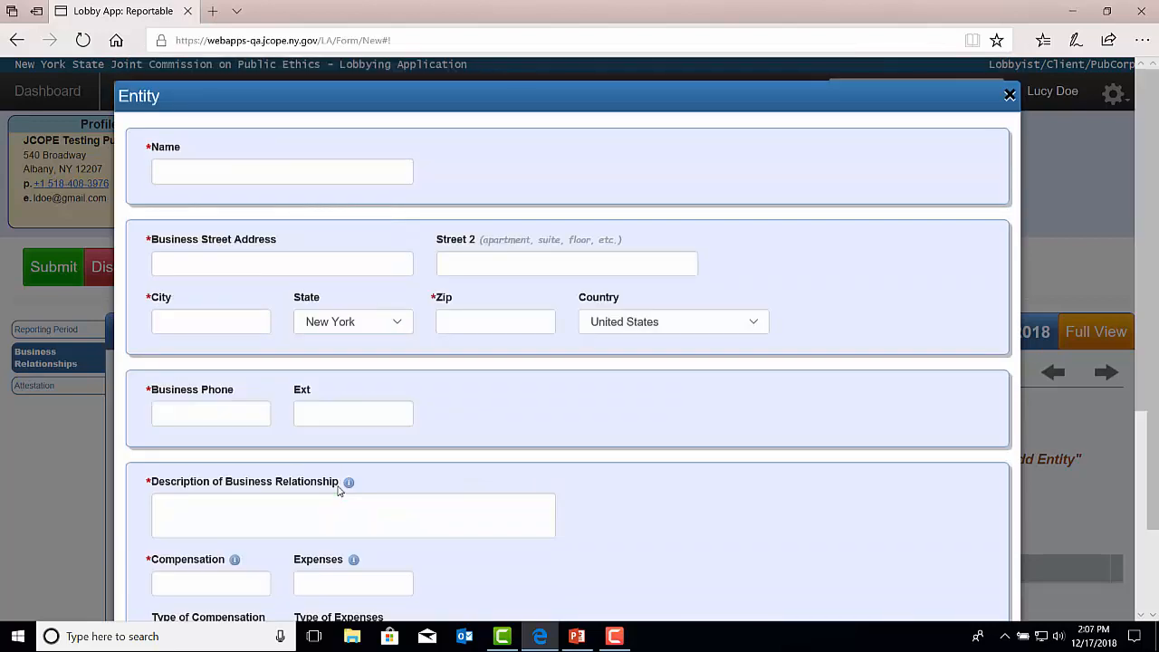
Enter entity name 'JCOPE Test', its Albany business address, phone, and description 'Testing'.
click(264, 175)
text(JCOPE Test)
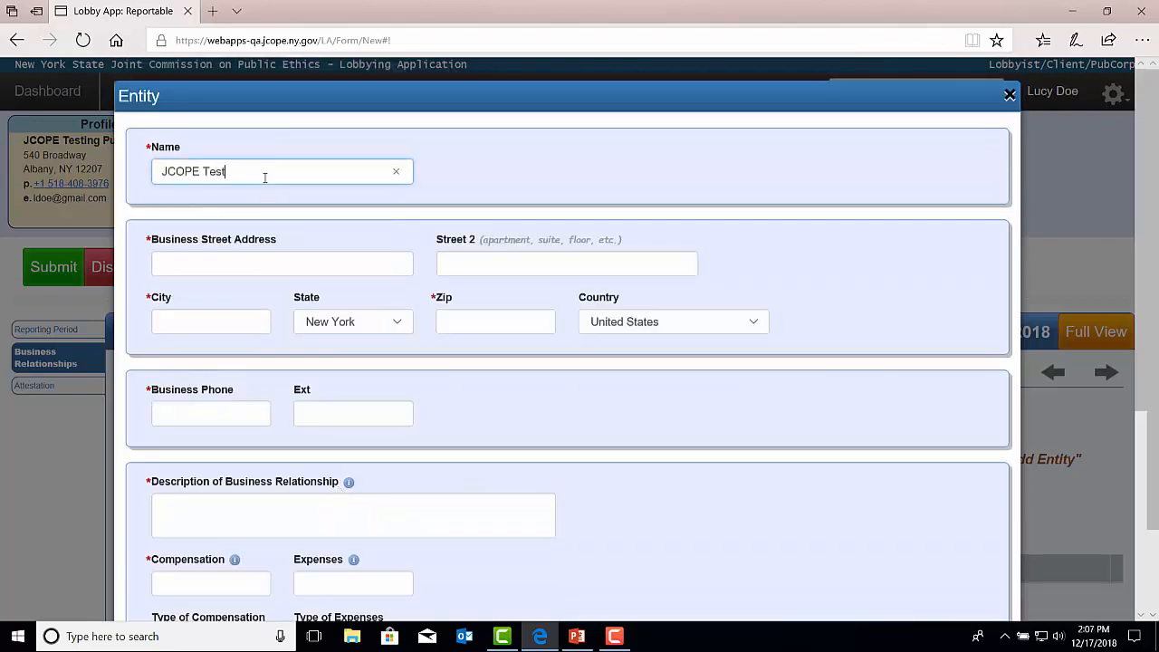
key(Tab)
text(540 Broadway)
key(Tab)
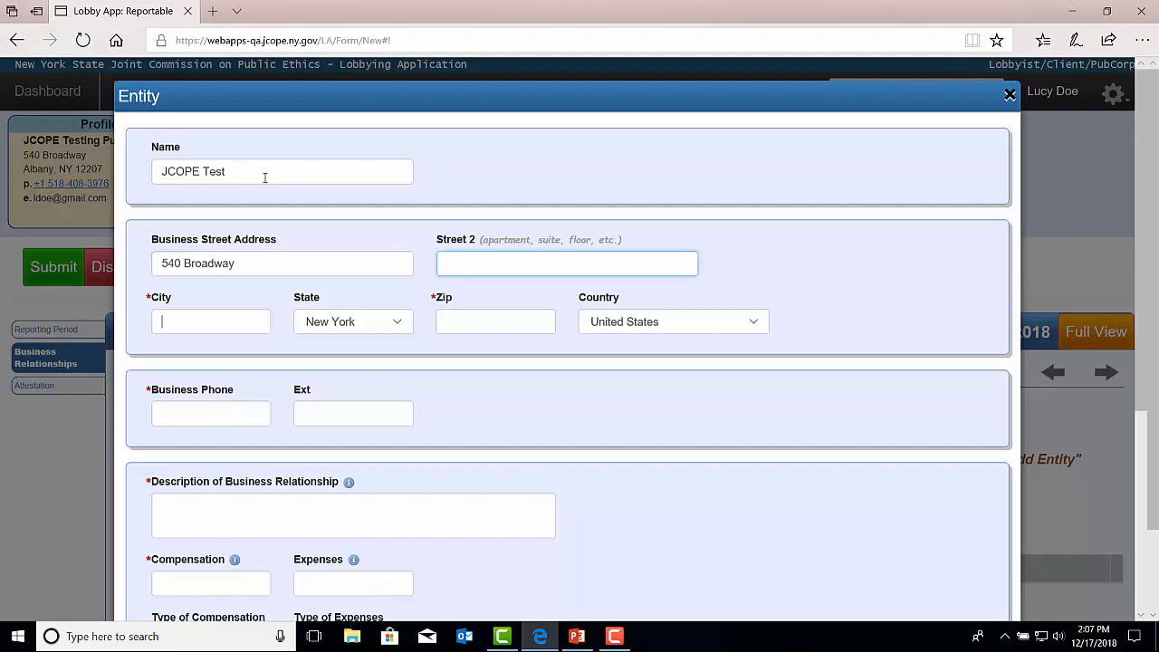
text(Albany)
key(Tab)
text(12207)
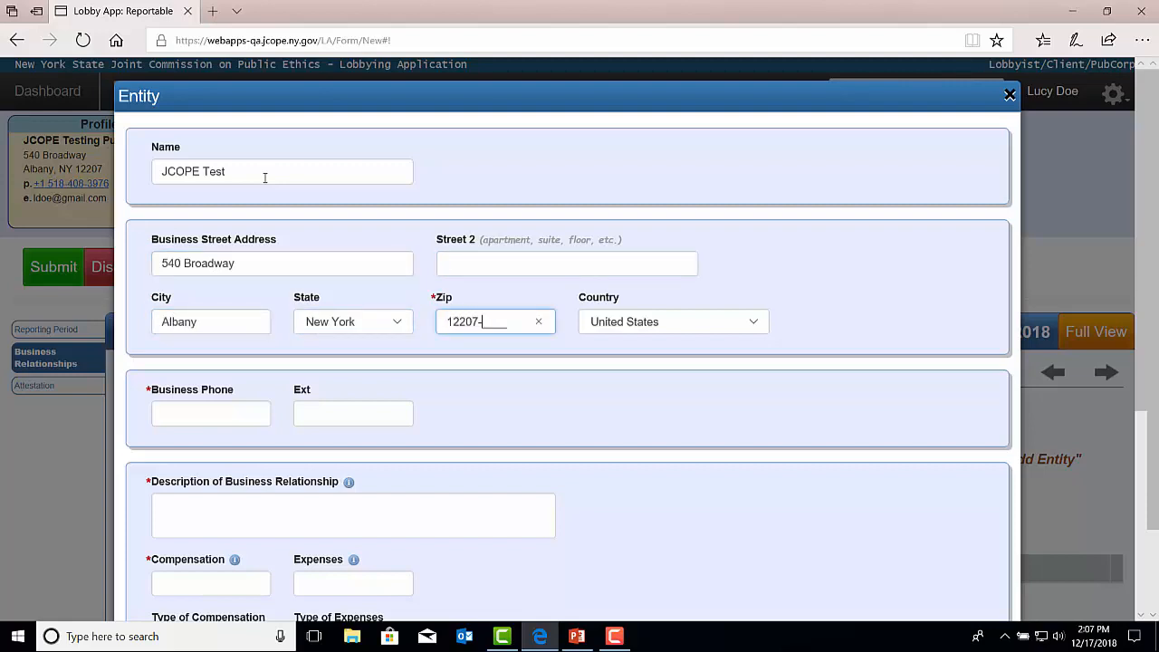
key(Tab)
key(Tab)
key(Tab)
key(Tab)
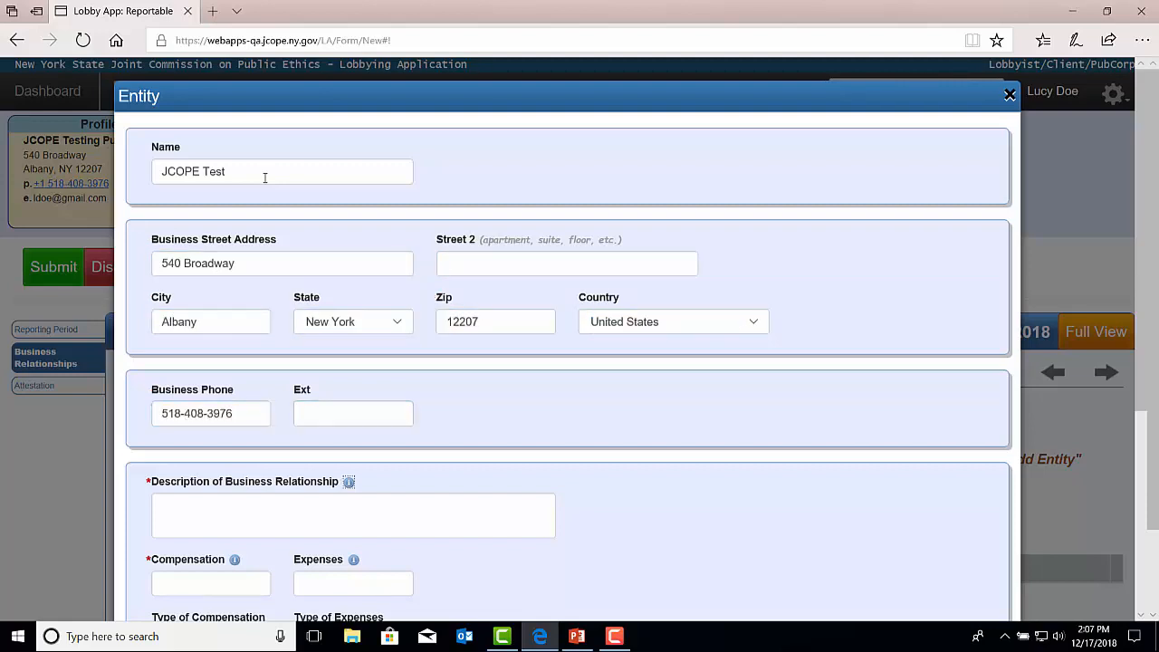
click(253, 513)
text(Testing)
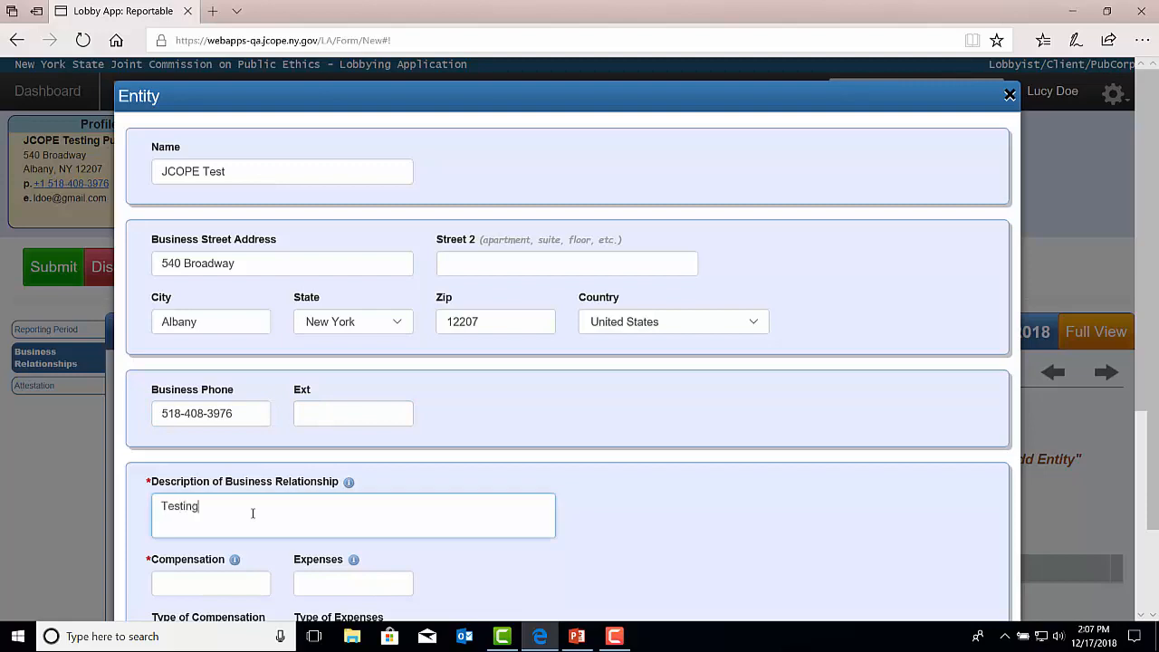
Enter 5000 compensation, 500 expenses, dates 12/17/2018 to 12/31/2019, and add the entity.
scroll(253, 513, down, 2)
click(217, 413)
text(5000)
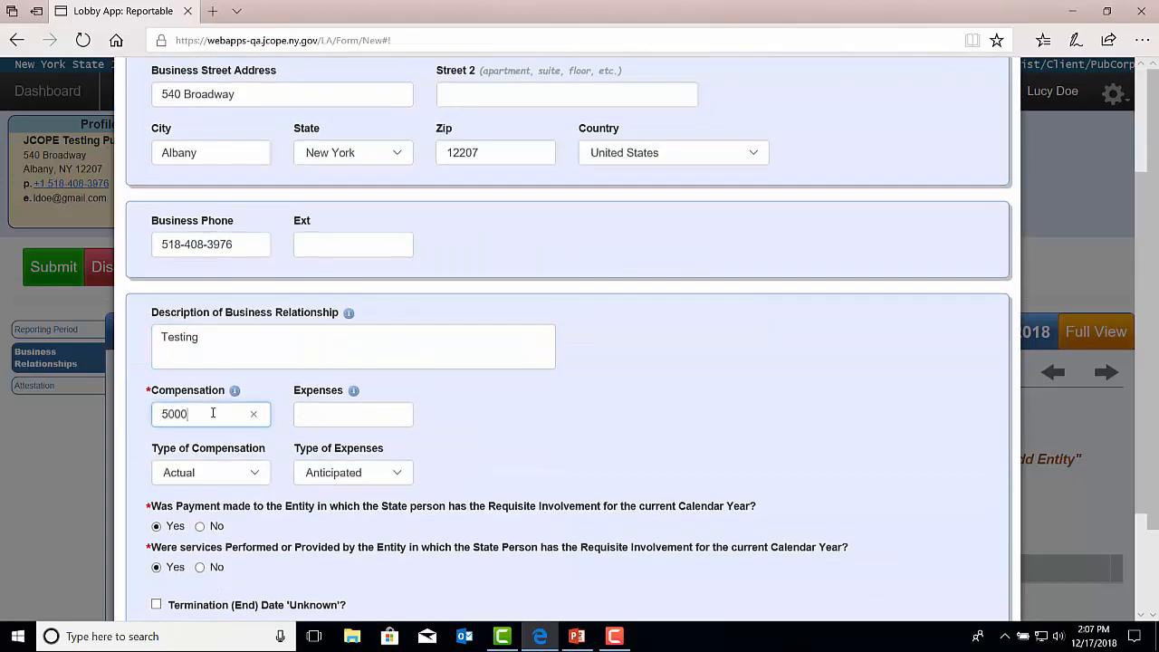
click(333, 421)
text(500)
scroll(333, 426, down, 2)
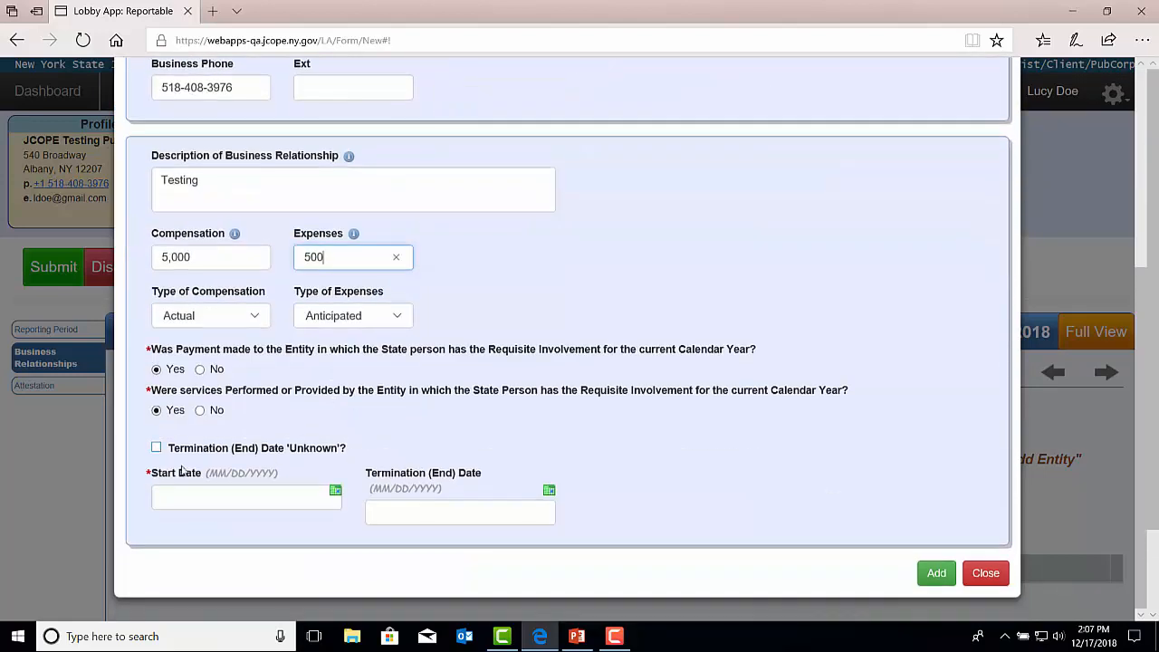
click(335, 491)
click(198, 405)
click(550, 491)
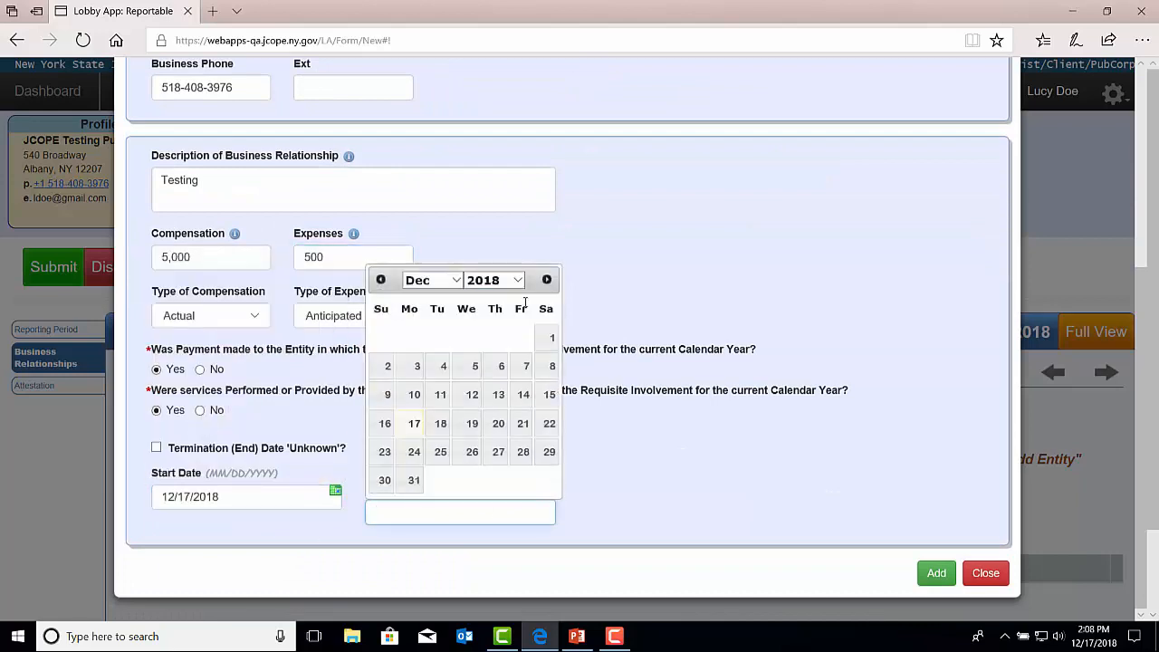
click(494, 280)
click(494, 297)
click(440, 452)
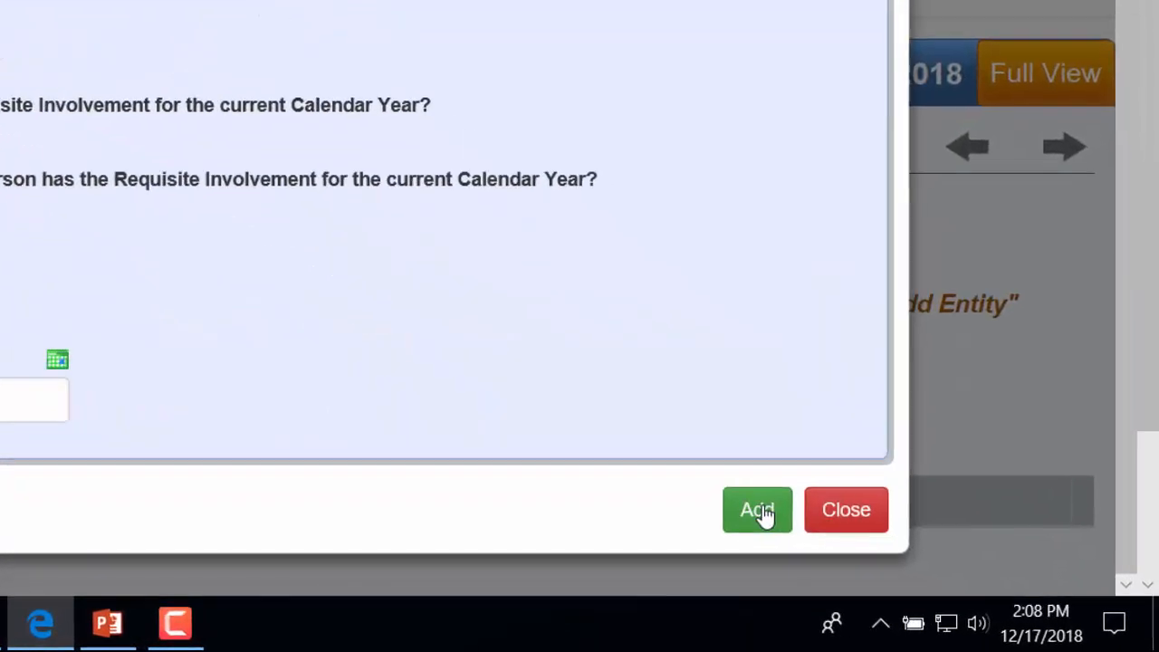
click(937, 572)
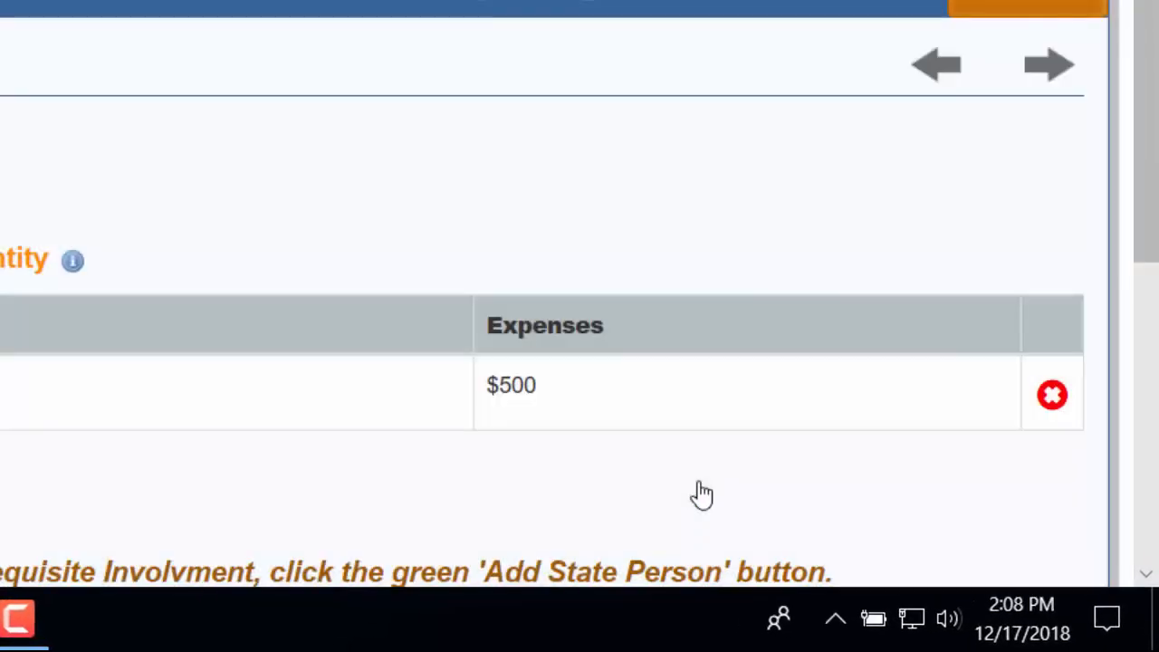
scroll(941, 576, down, 1)
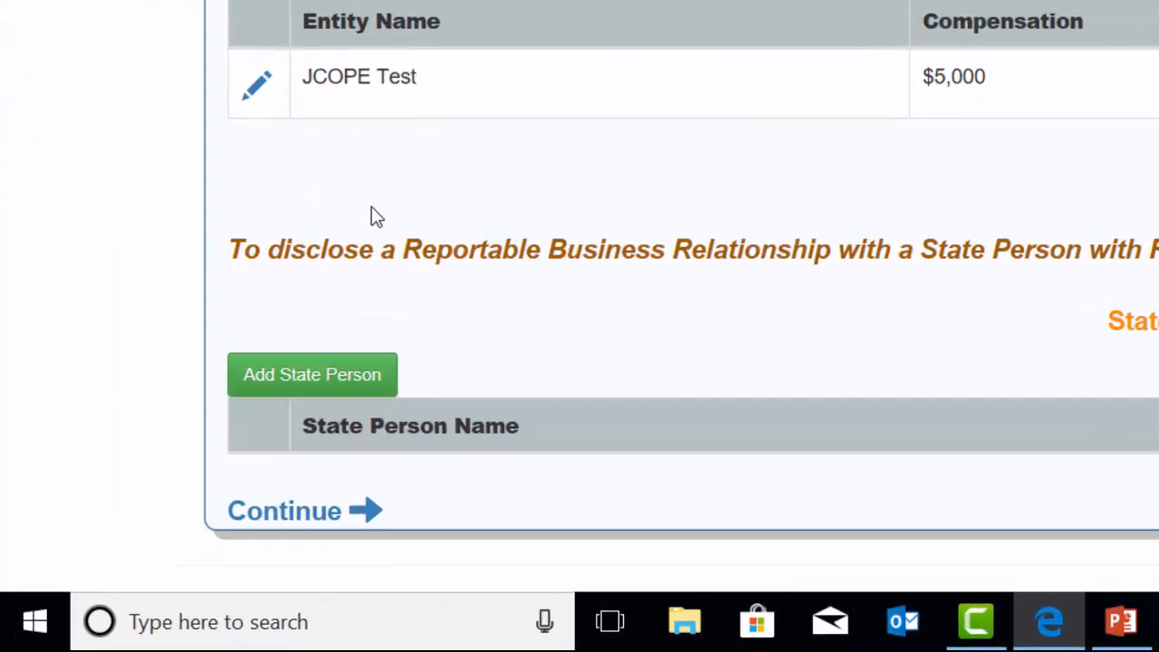
Start a state person entry with the person's last and first name and agency 'JCOPE Test'.
click(272, 388)
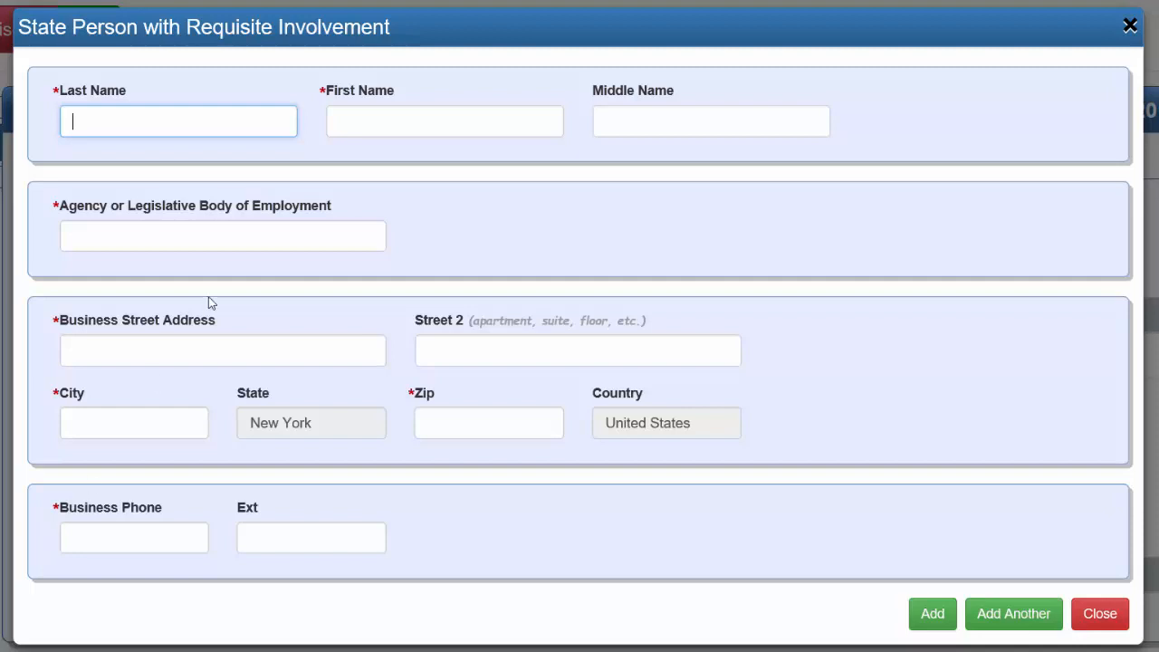
text(Doe)
key(Tab)
text(Jane)
key(Tab)
key(Tab)
text(JCOPE Test)
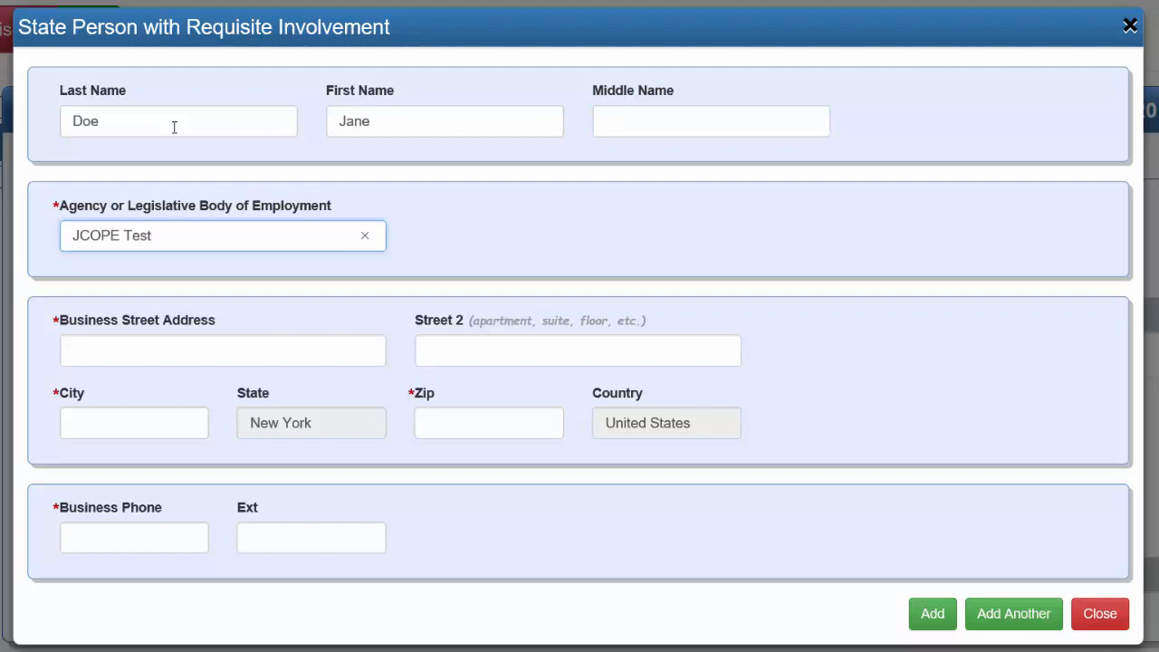
Fill in the state person's Albany business address, zip code and phone, then add the entry.
key(Tab)
text(540 Broadway)
key(Tab)
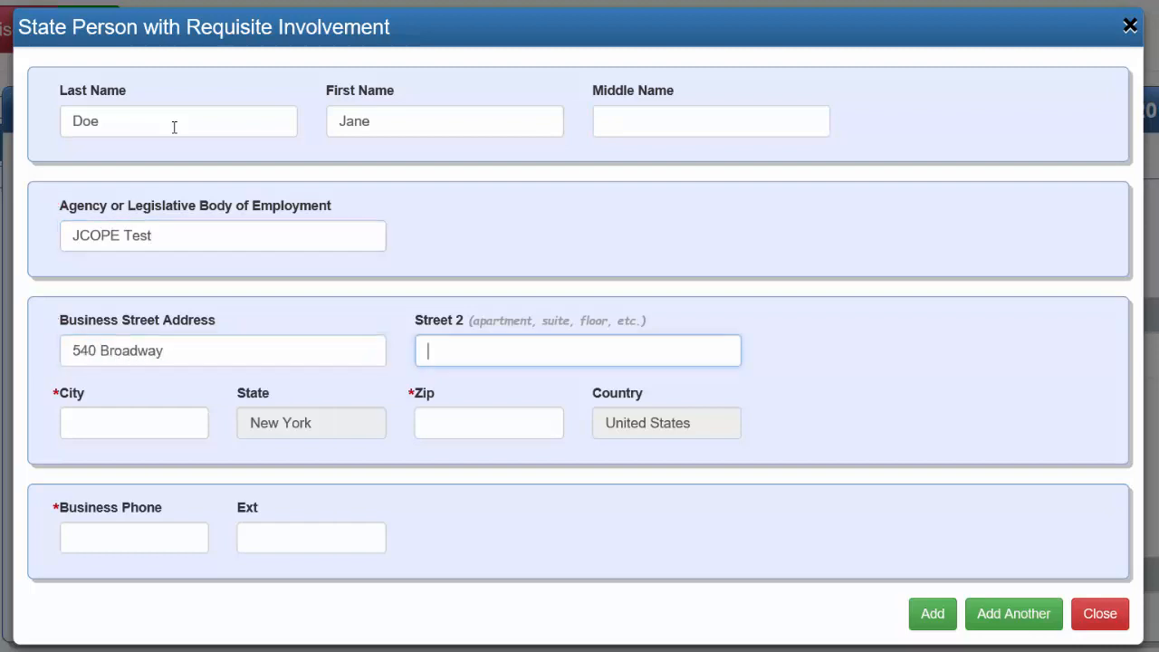
key(Tab)
text(Albany)
key(Tab)
key(Tab)
click(440, 421)
text(12207)
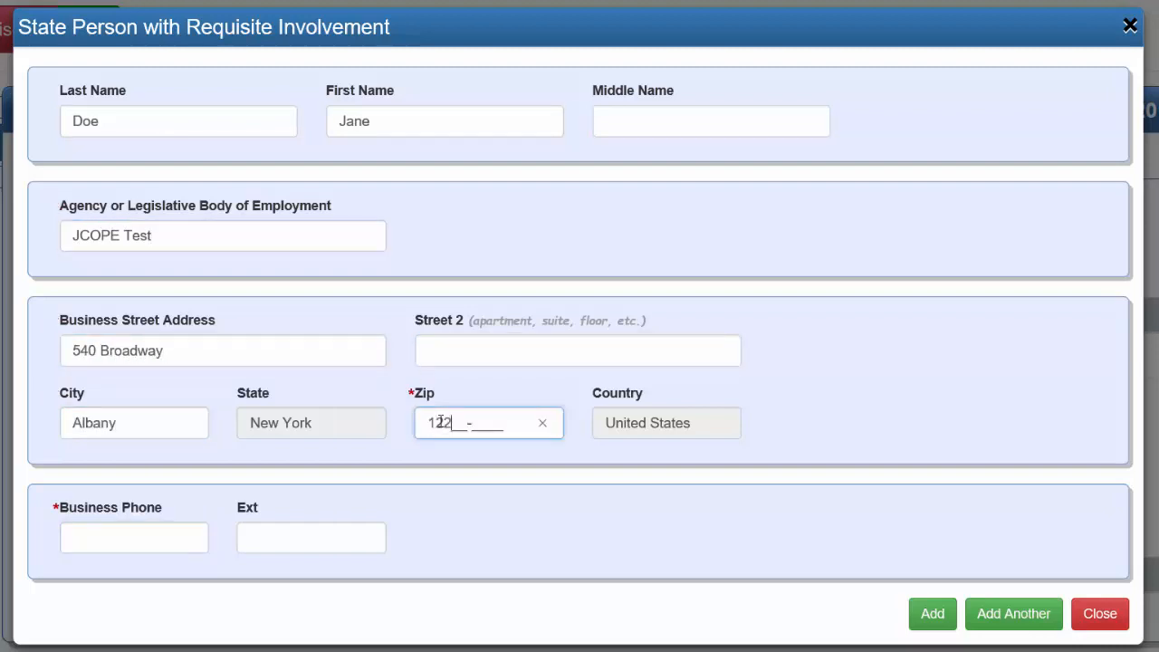
key(Tab)
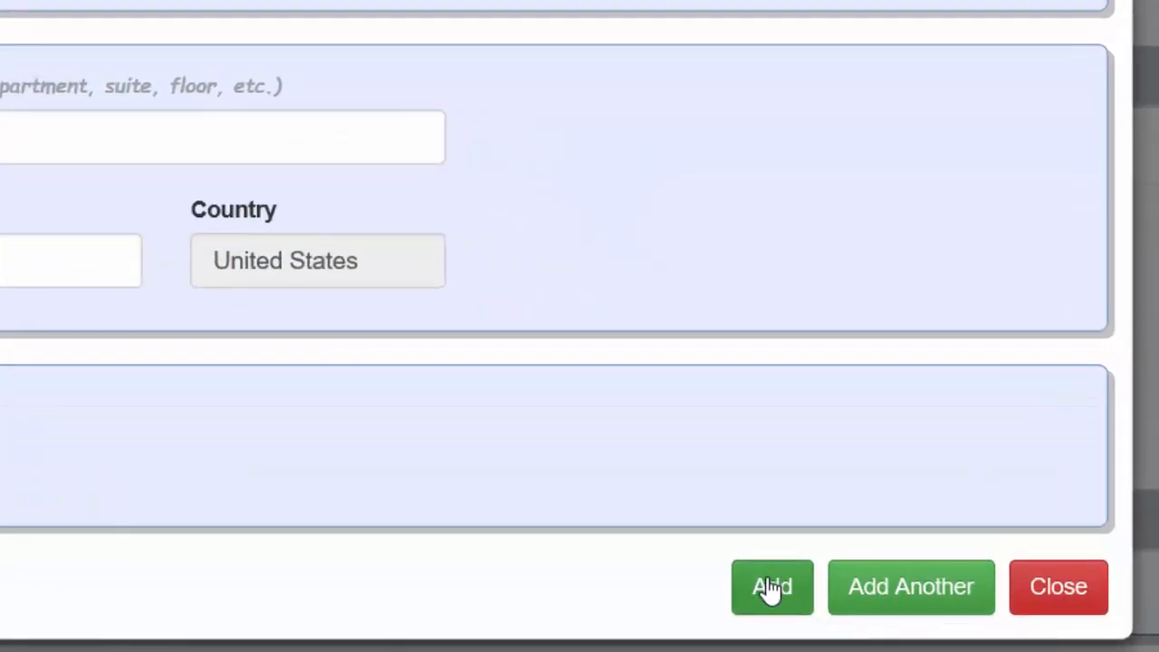
click(772, 587)
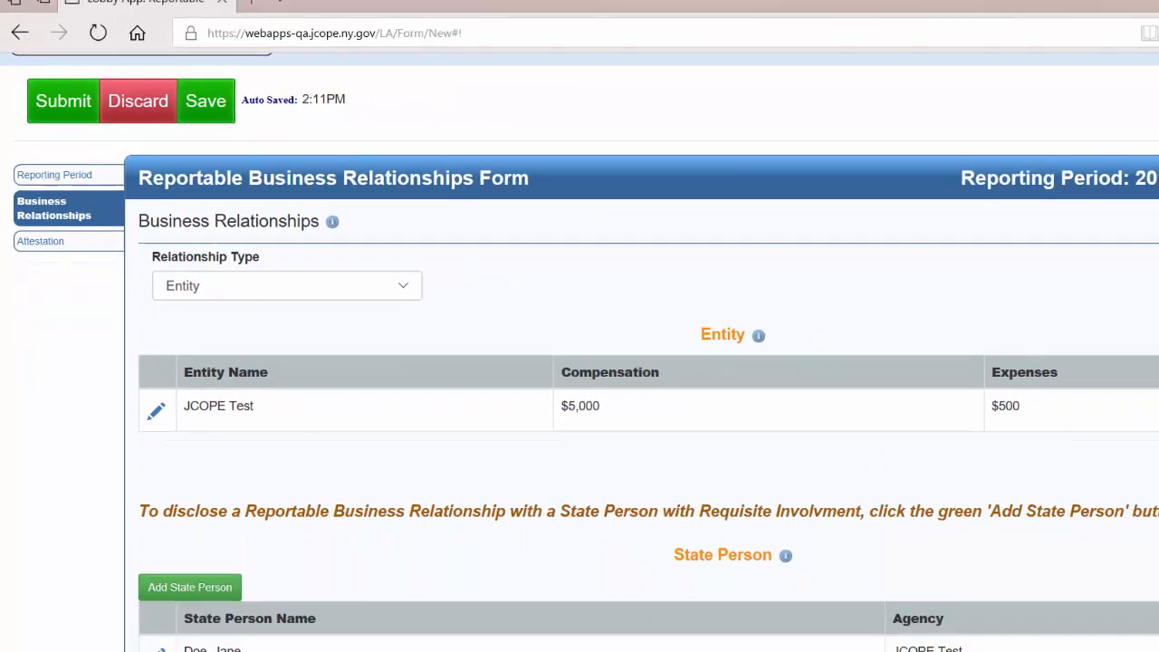
Scroll down to view the empty Individual State Persons list.
scroll(147, 576, down, 1)
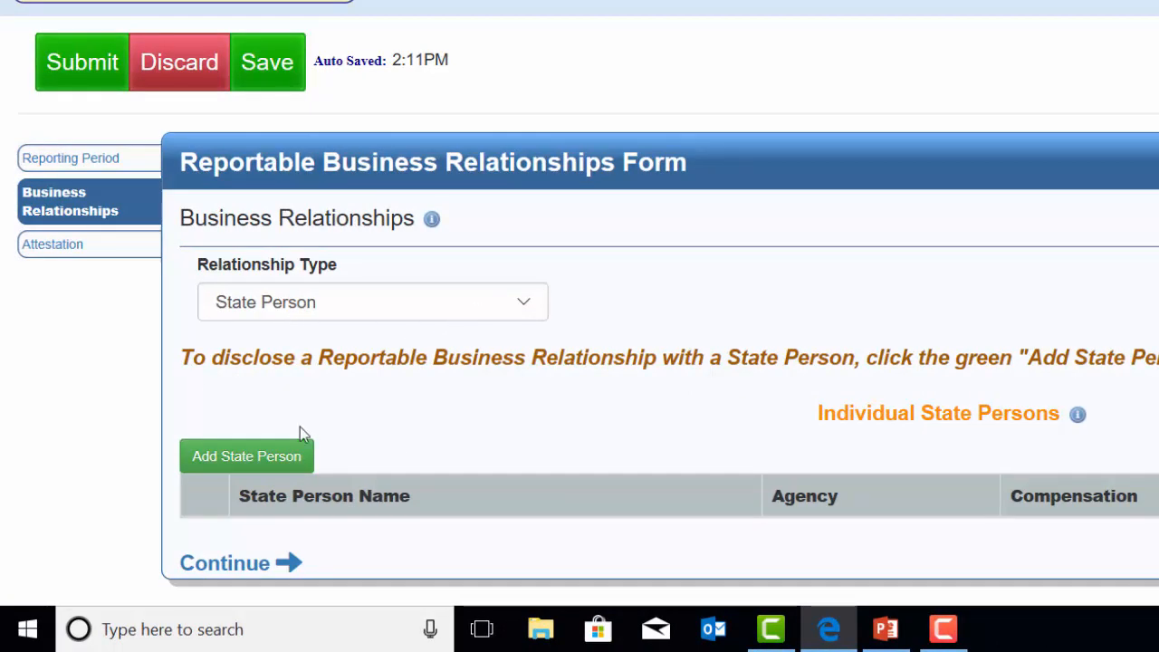
Open a blank State Person entry form with the Add State Person button.
click(303, 458)
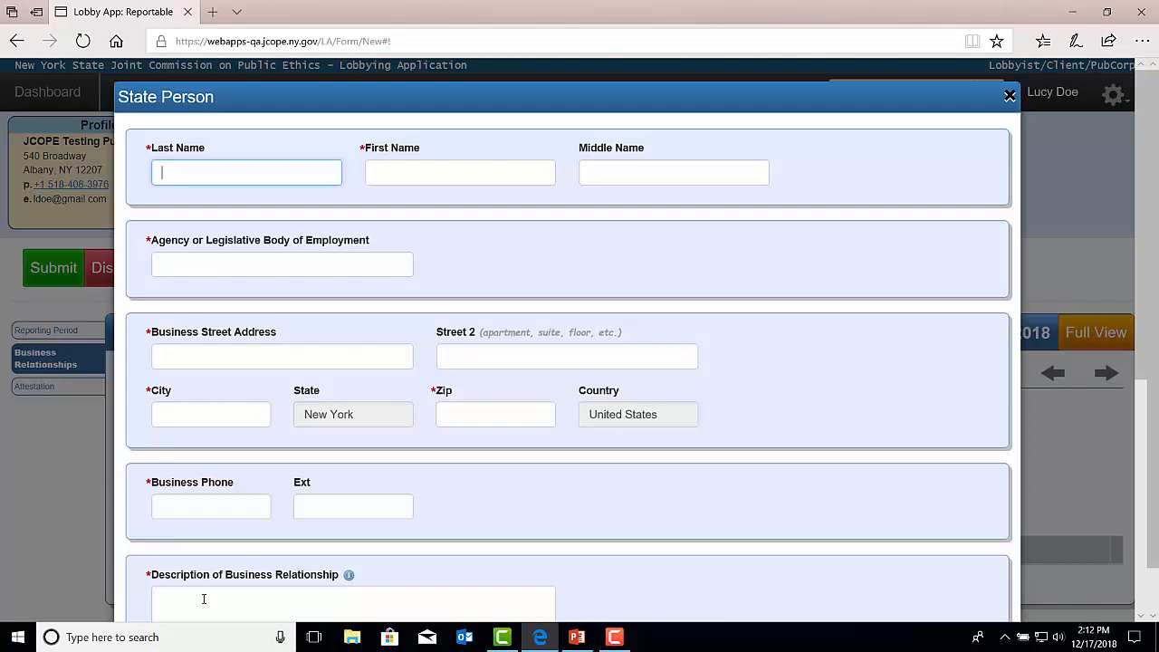
scroll(201, 561, down, 3)
click(190, 360)
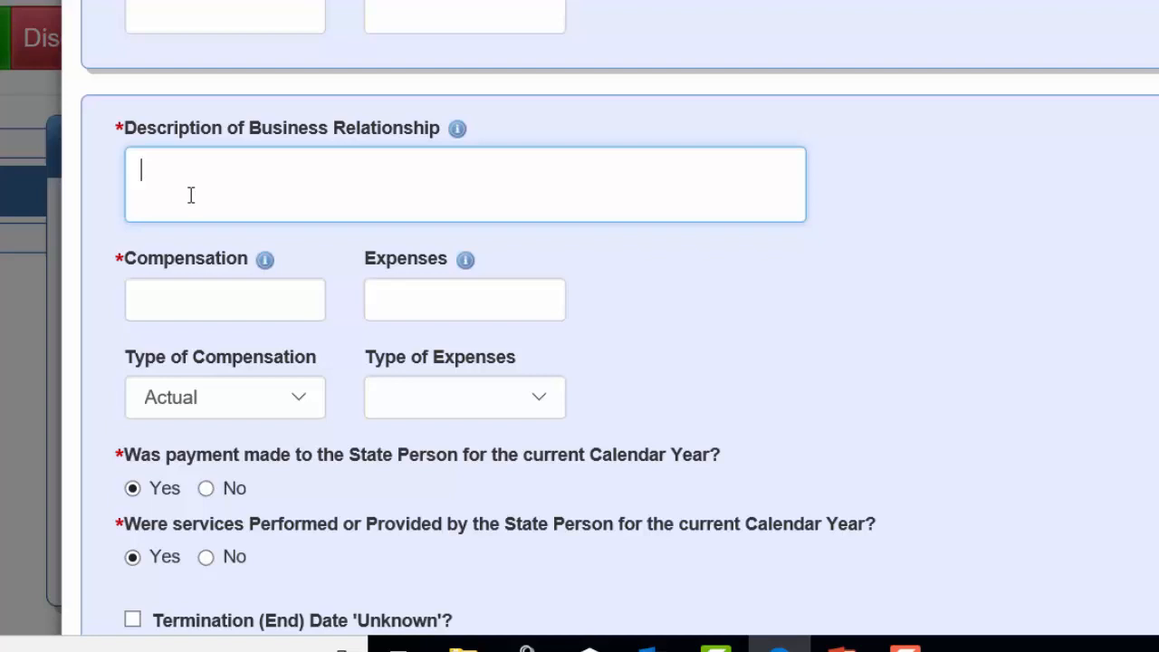
scroll(191, 196, down, 3)
click(179, 149)
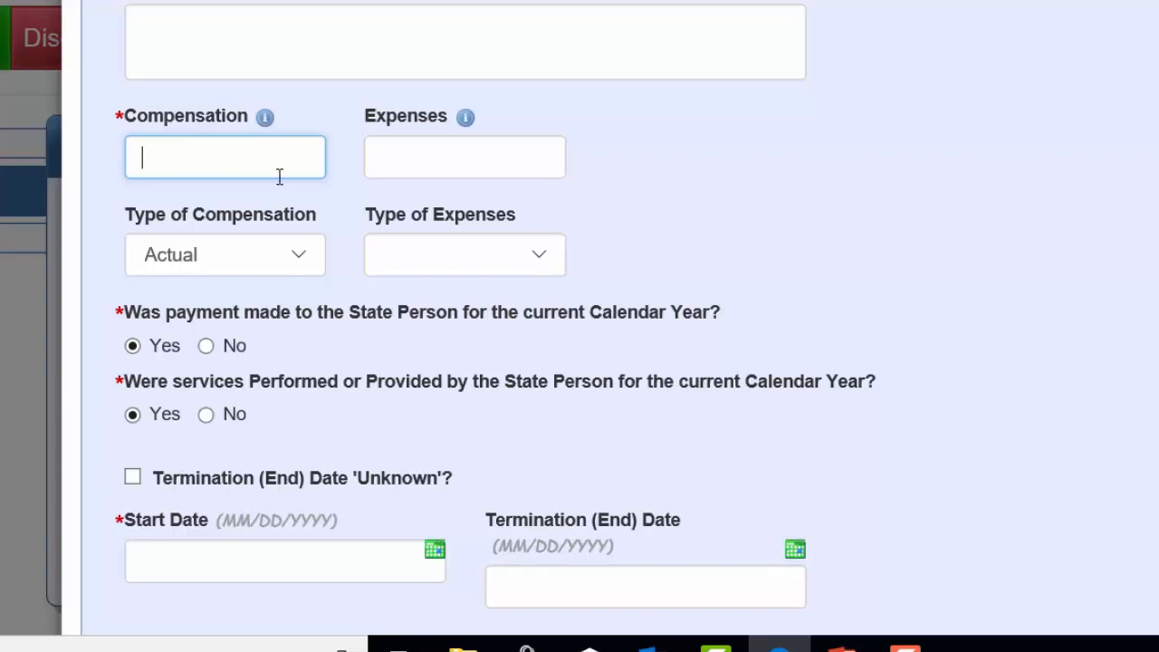
click(309, 268)
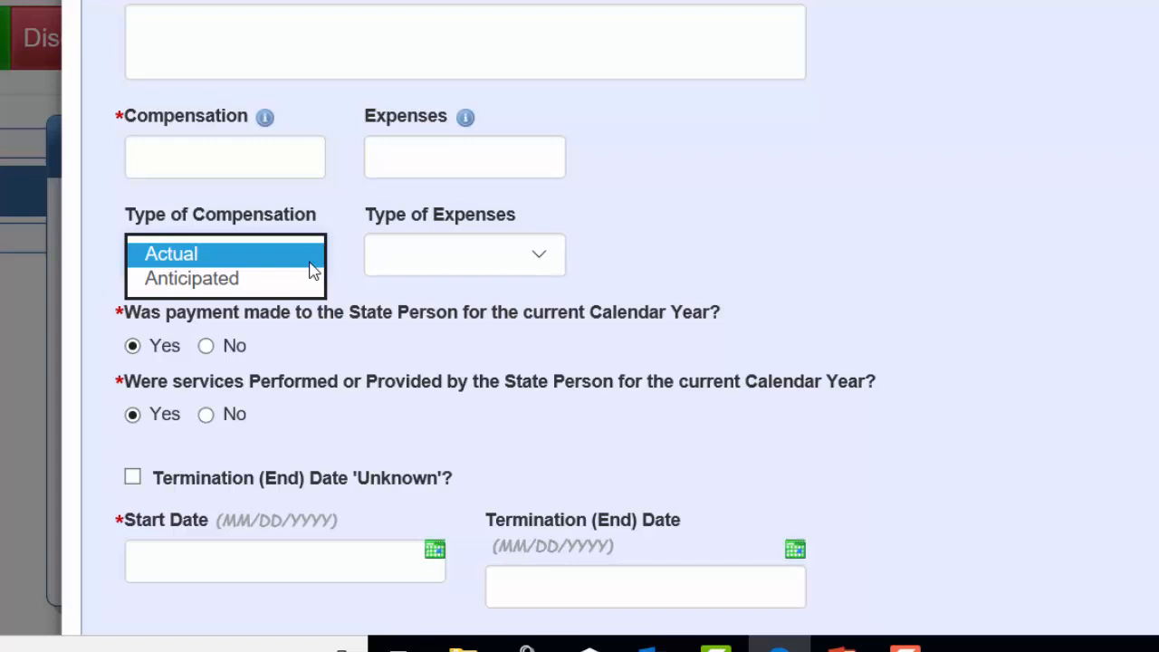
key(Tab)
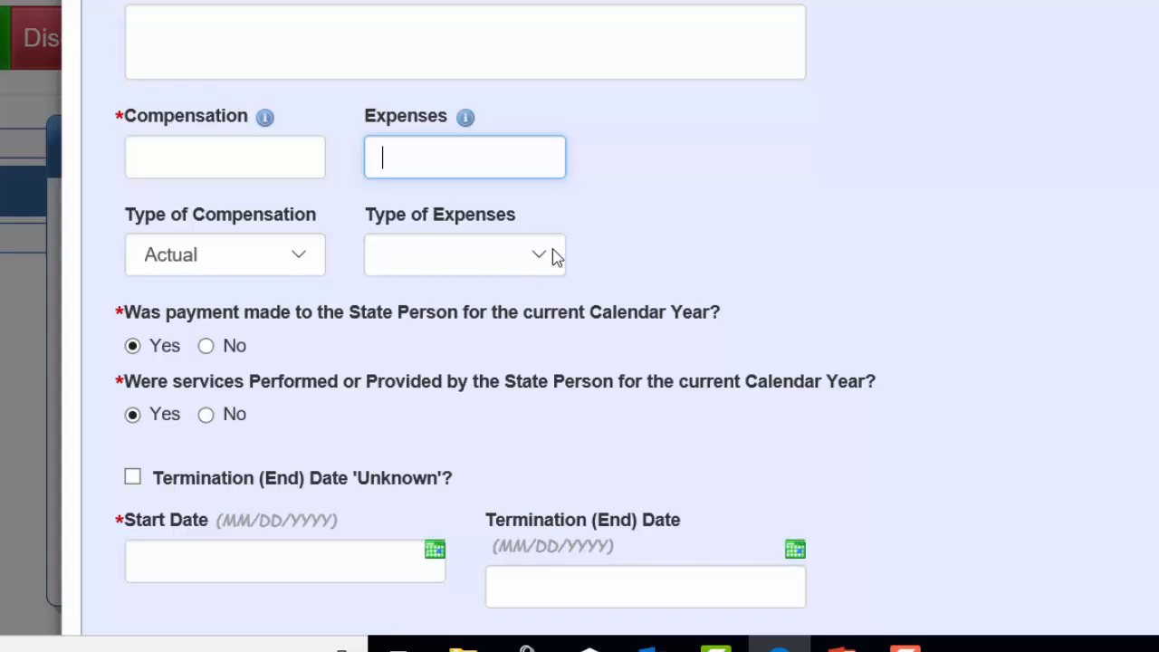
click(554, 259)
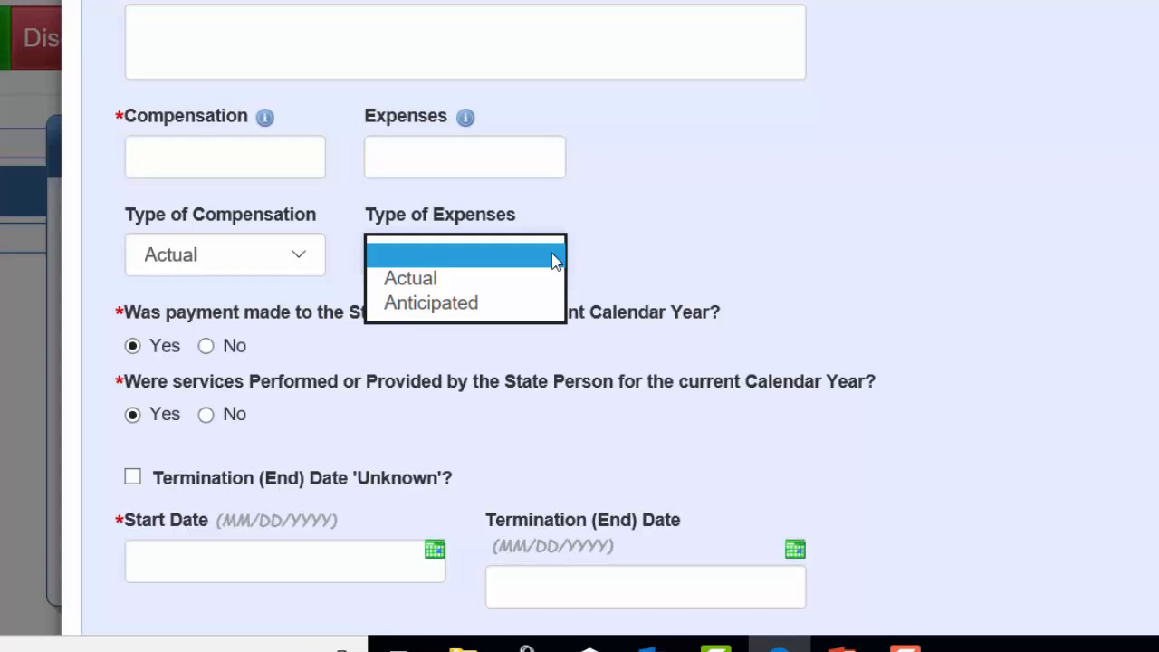
click(729, 335)
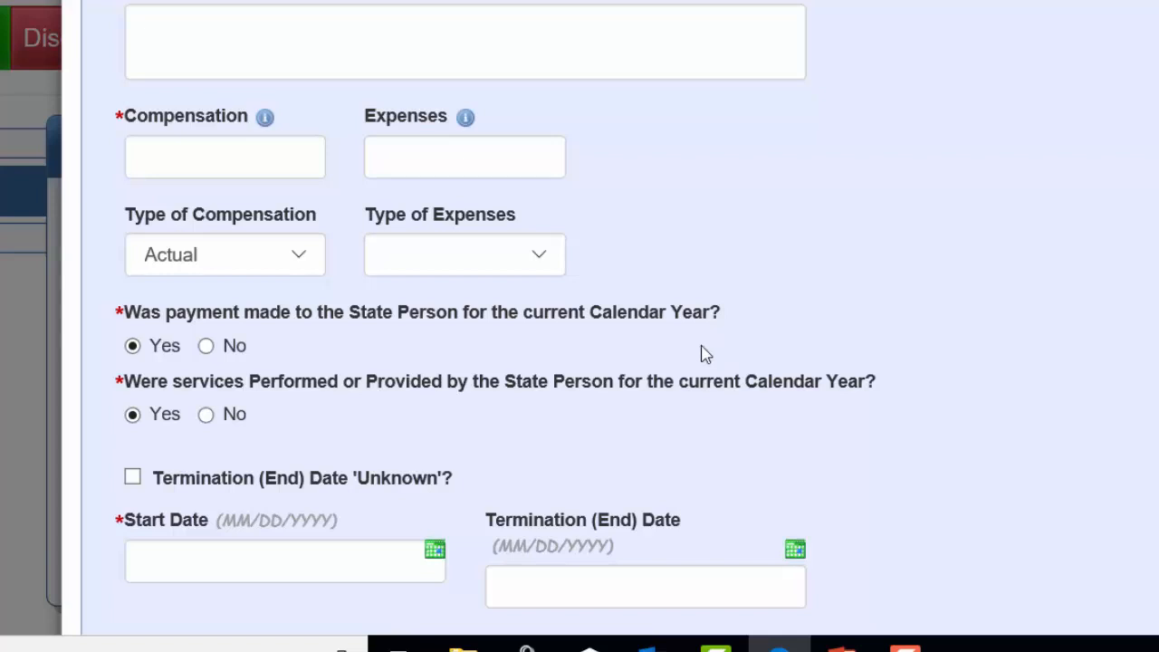
scroll(706, 353, down, 3)
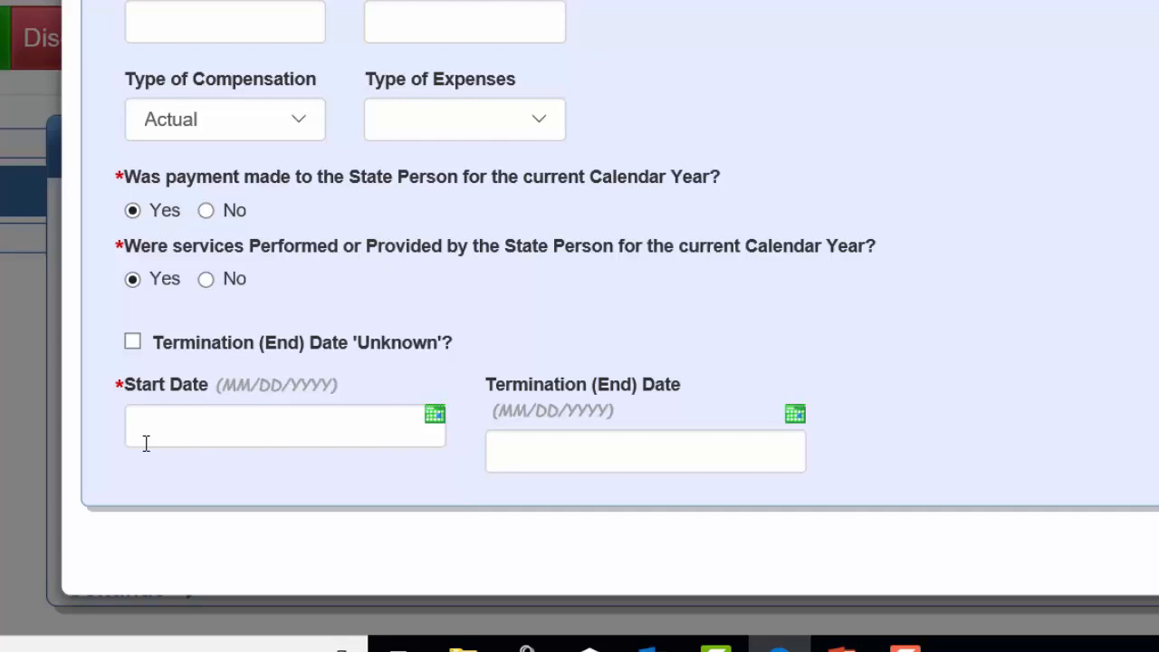
scroll(146, 443, up, 8)
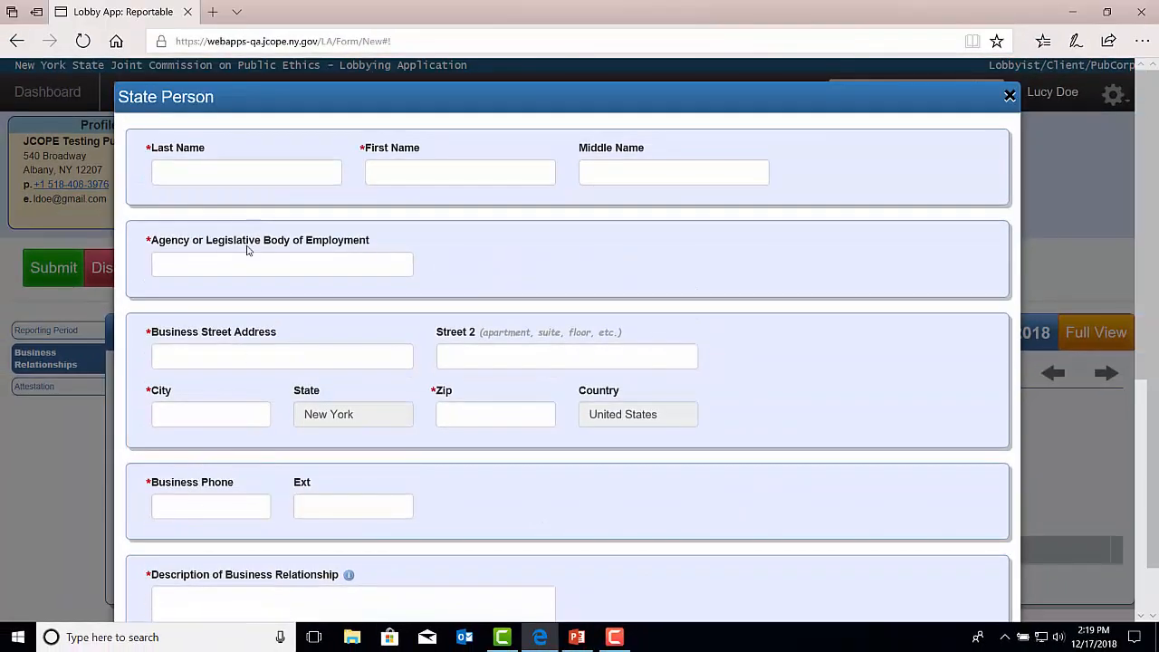
Enter the State Person's last and first name, agency JCOPE Test, business address, phone and description Testing.
click(234, 175)
text(Doe)
key(Tab)
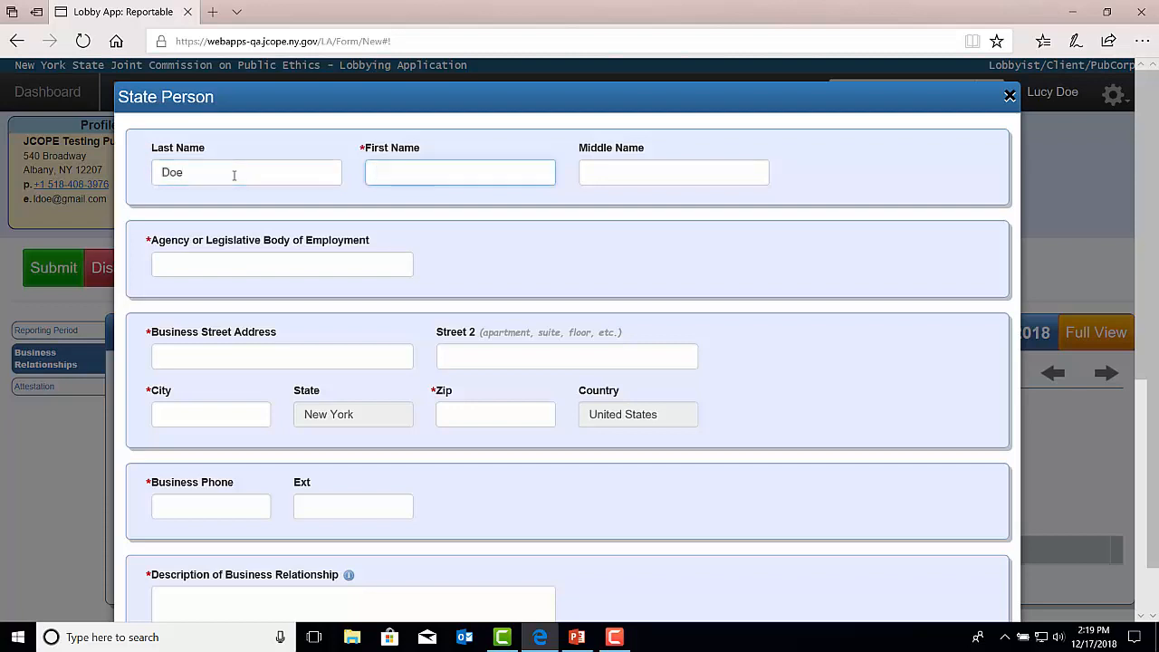
text(Jane)
key(Tab)
key(Tab)
text(JCOPE Test)
key(Tab)
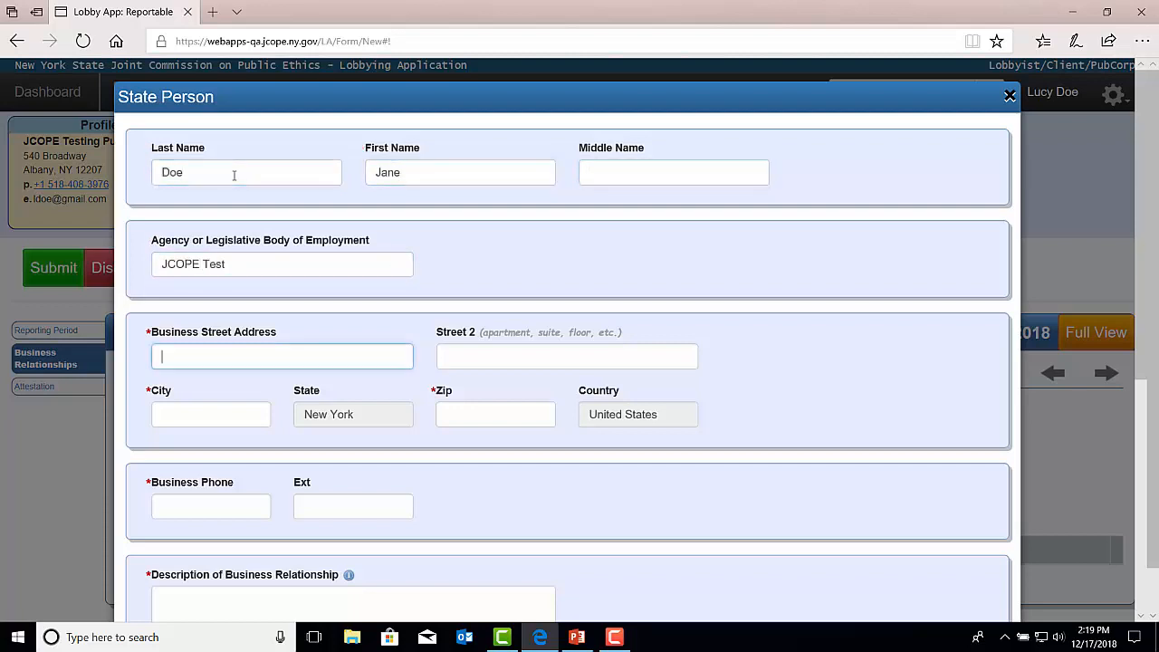
text(540 Broadway)
key(Tab)
text(Albany)
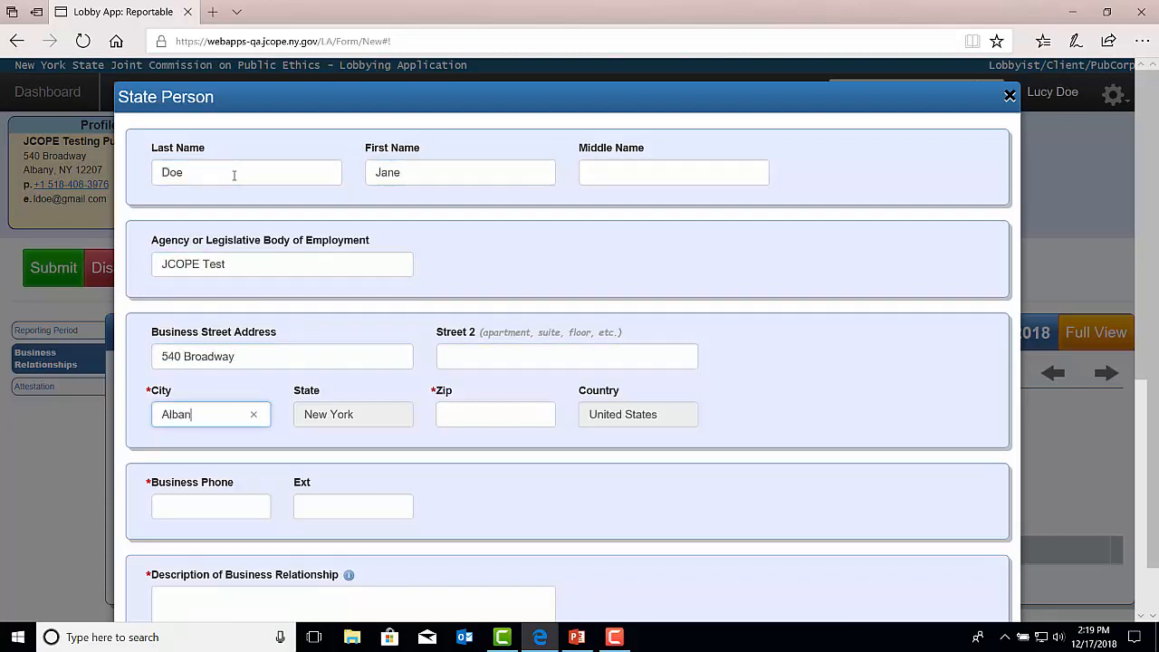
key(Tab)
text(12207)
key(Tab)
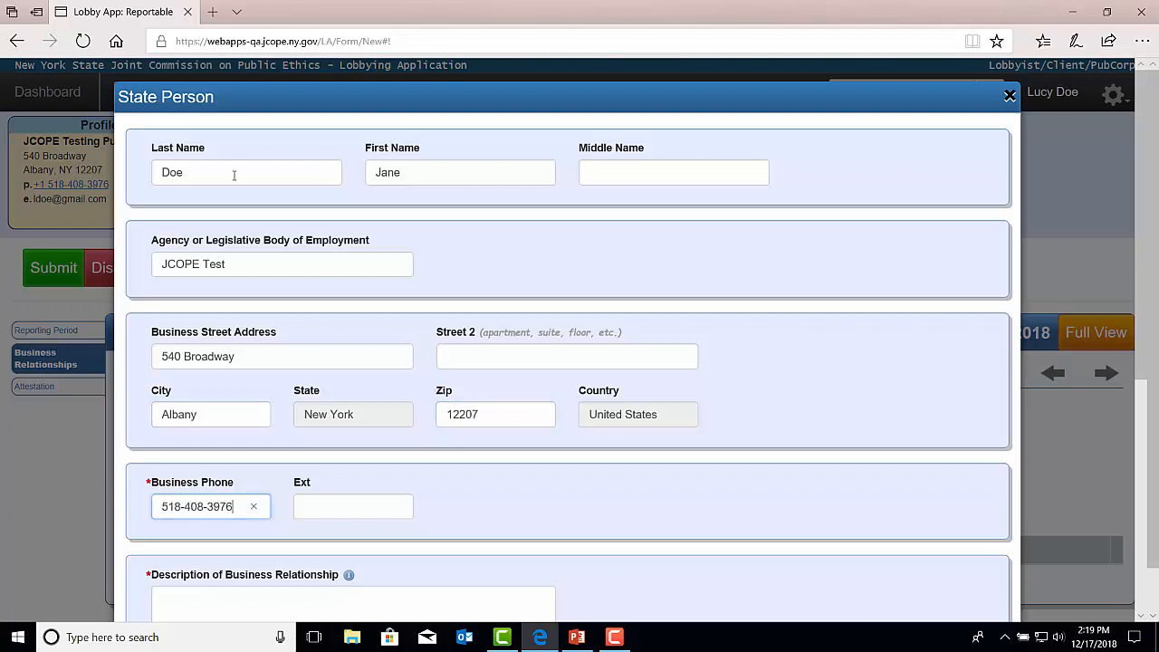
key(Tab)
key(Tab)
text(Testing)
Set compensation to 5,000 and expenses to 500, with the expense type Anticipated.
scroll(354, 245, down, 5)
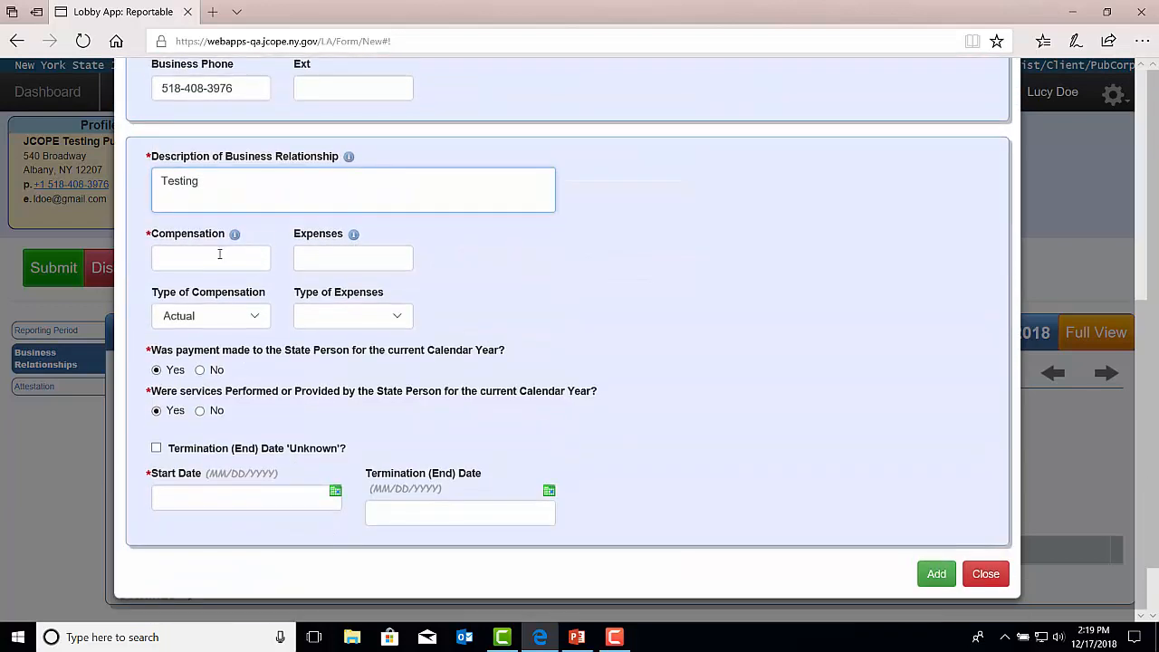
click(219, 255)
text(5,000)
key(Tab)
text(500)
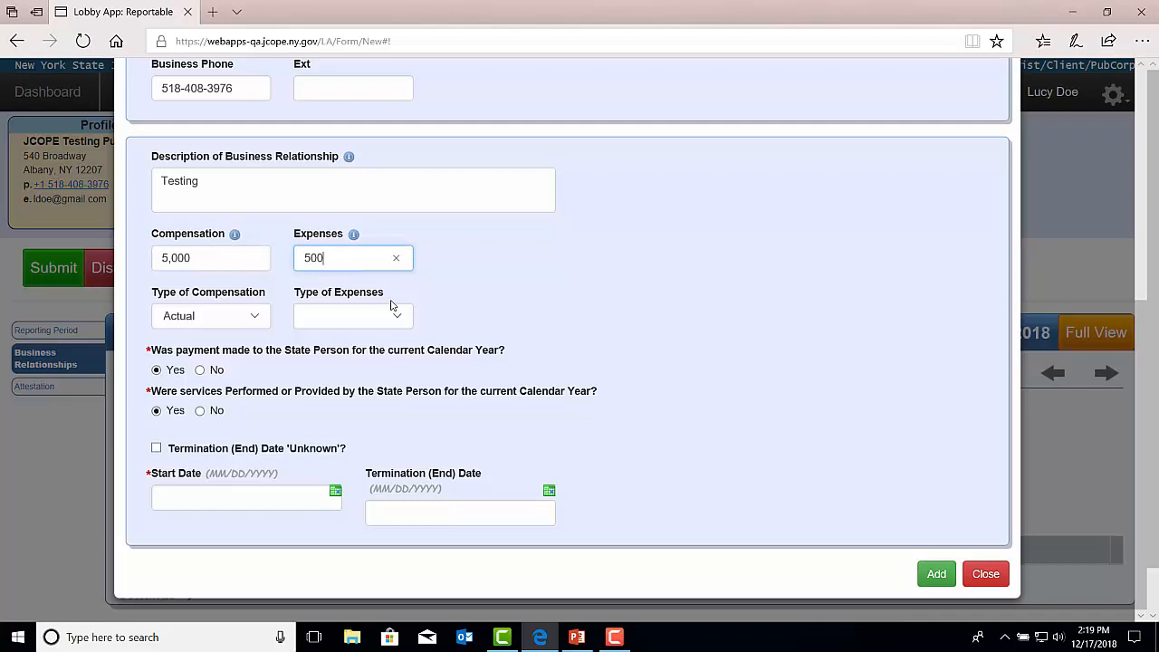
click(393, 313)
click(390, 344)
Set the start date to 12/17/2018 and the termination date to 12/31/2019.
click(337, 491)
click(200, 408)
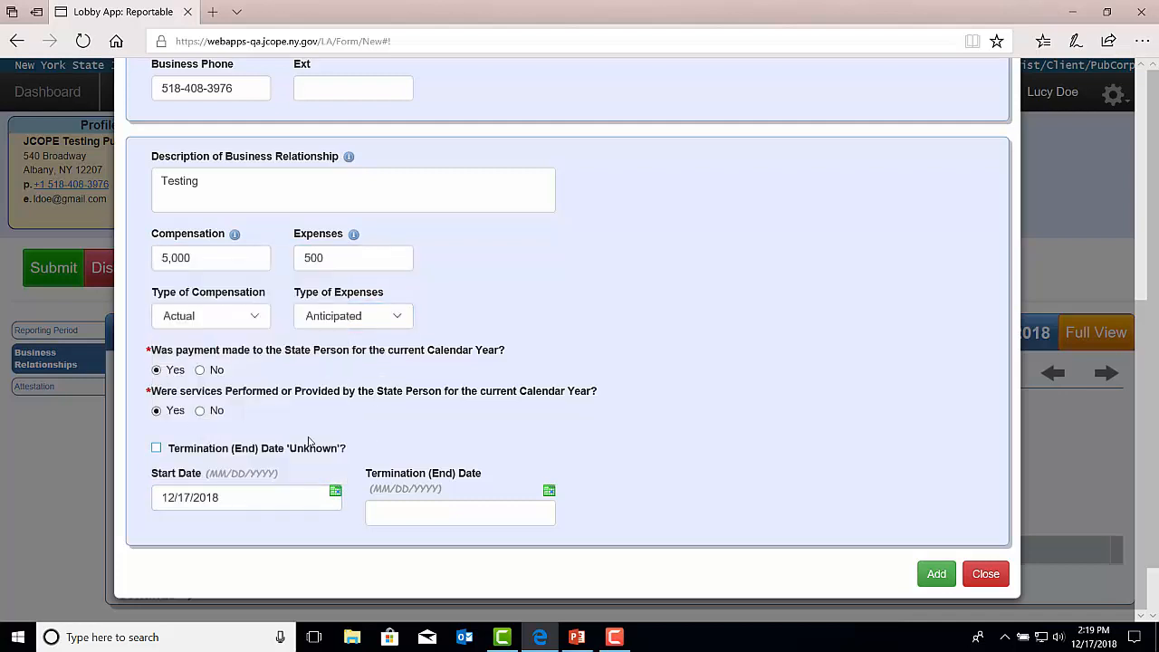
click(547, 497)
click(494, 279)
click(493, 299)
click(440, 452)
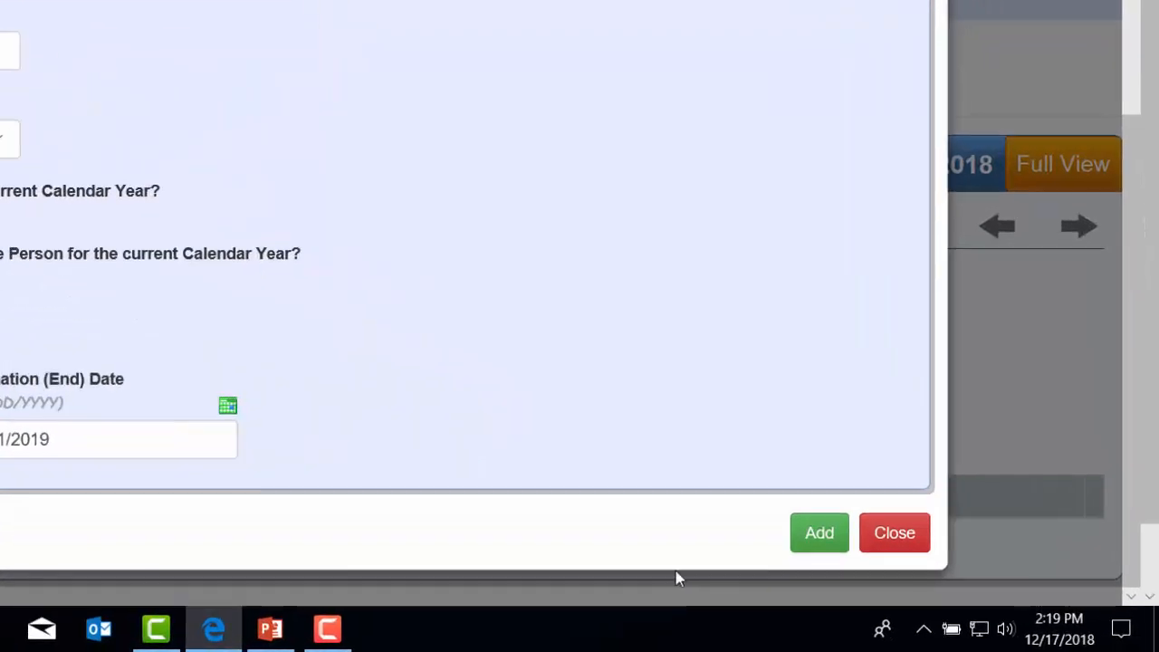
Add the JCOPE Test State Person entry with $5,000 compensation and $500 expenses to the list.
click(936, 574)
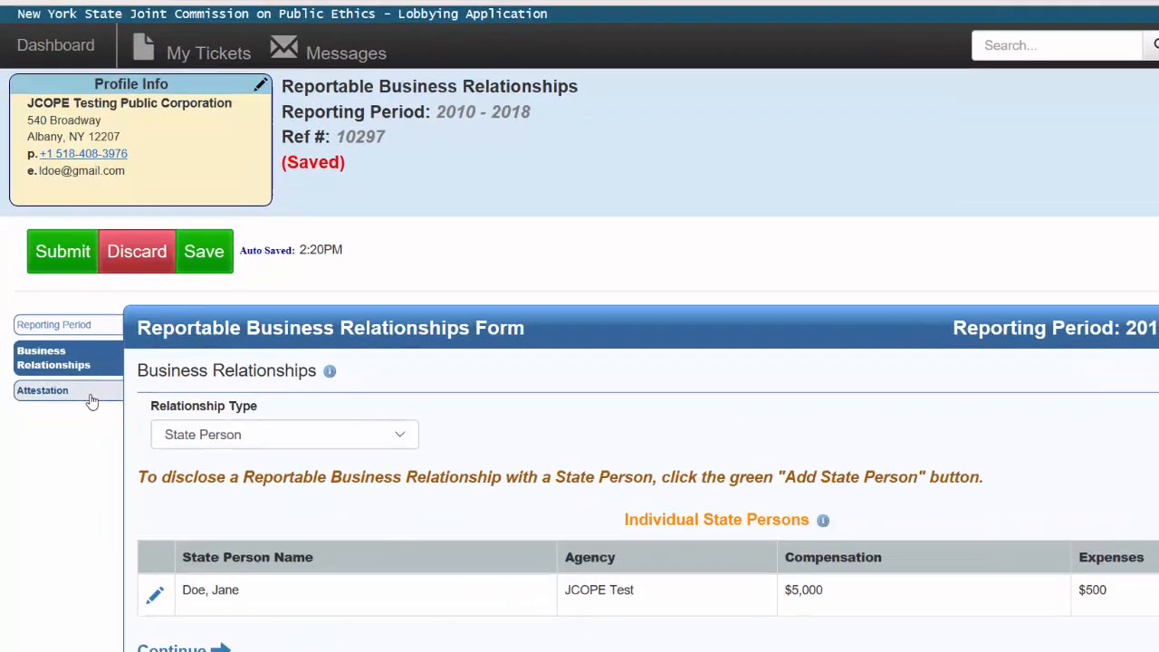
Tick the perjury declaration in the Attestation section and save the form without submitting.
click(74, 391)
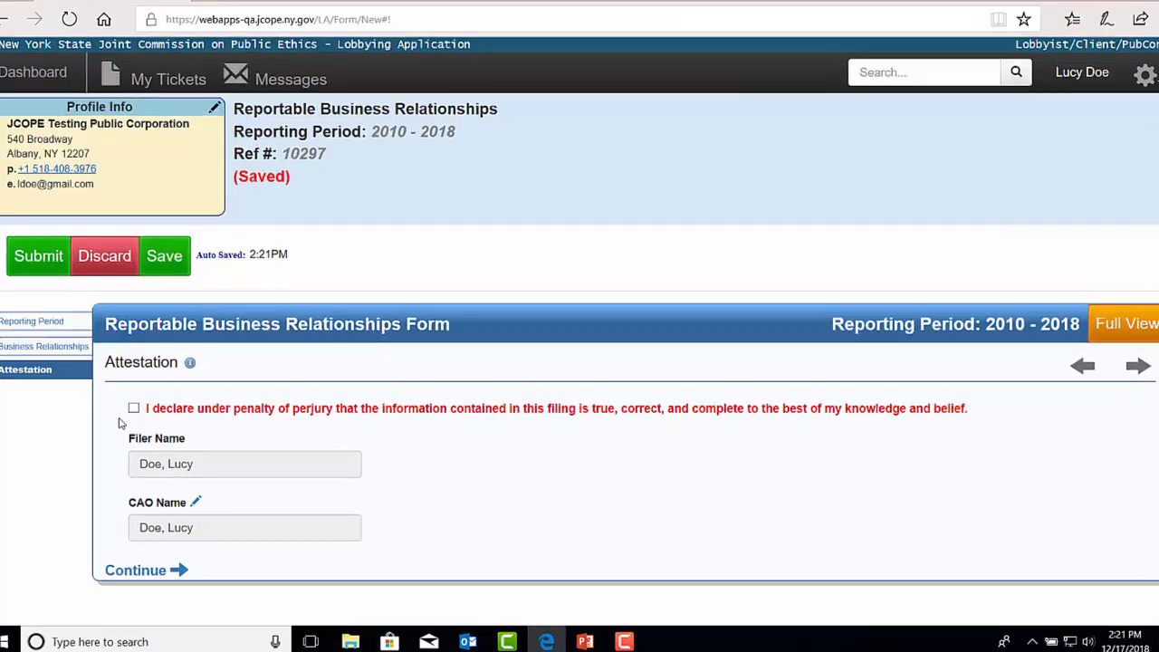
click(144, 413)
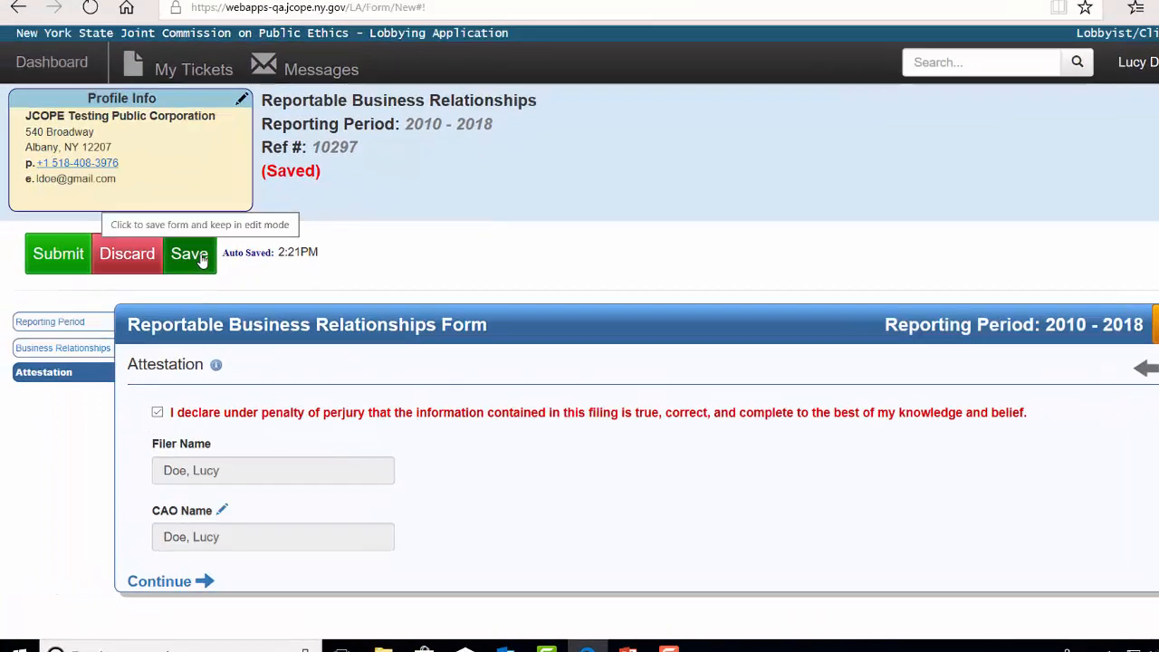
click(201, 260)
click(81, 404)
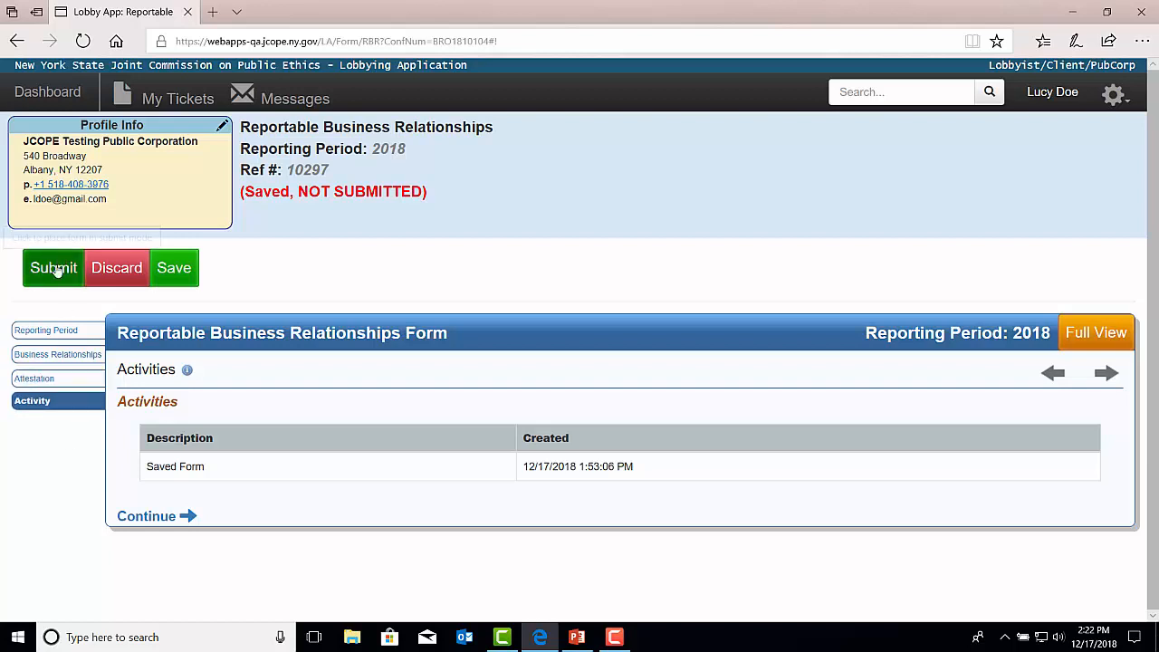
Submit the form, re-ticking the Attestation declaration after the error, until submission succeeds.
click(56, 272)
click(55, 407)
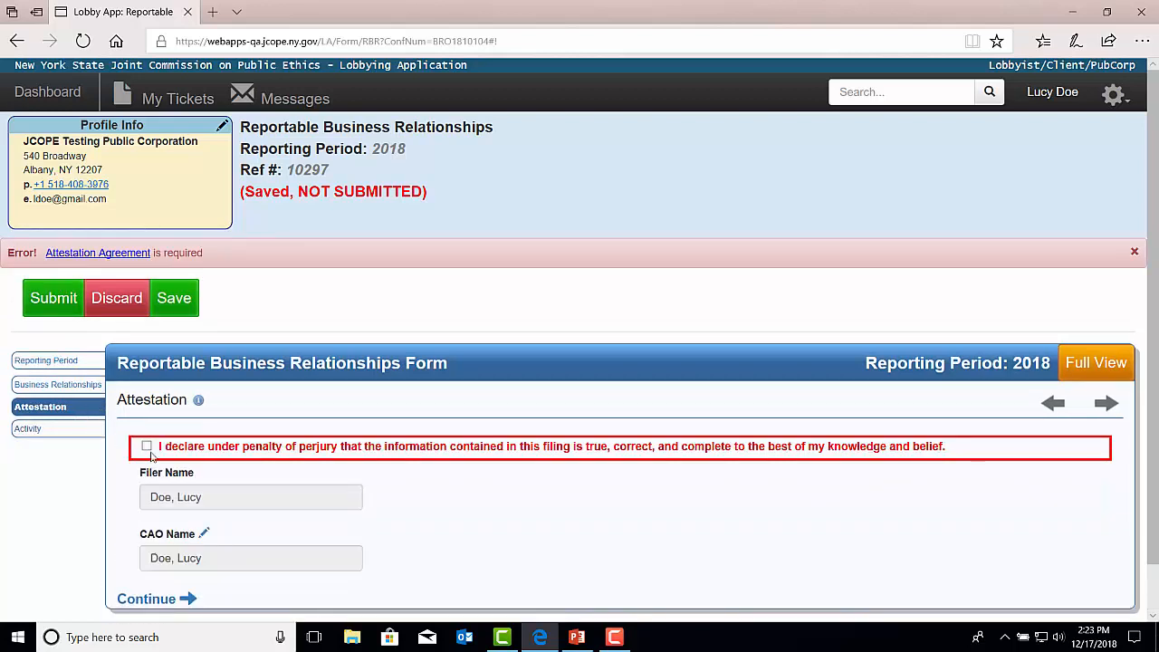
click(146, 447)
click(51, 301)
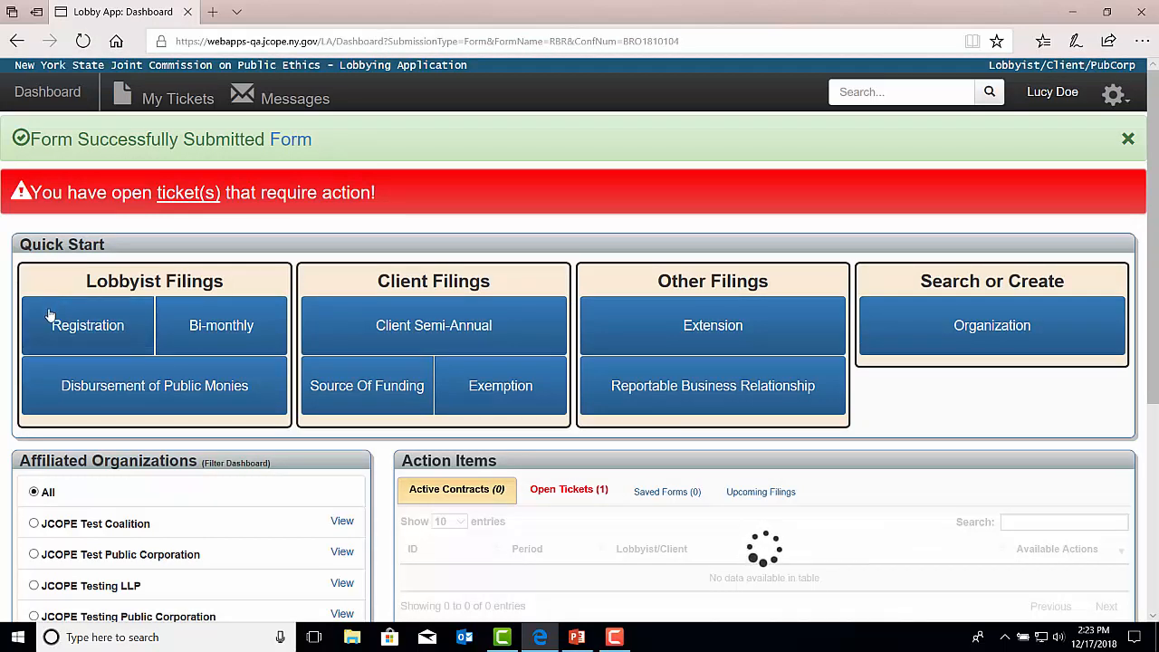
Open RBR form BRO1810104 from the JCOPE Testing Public Corporation profile's Forms, RBR tab.
scroll(142, 406, down, 1)
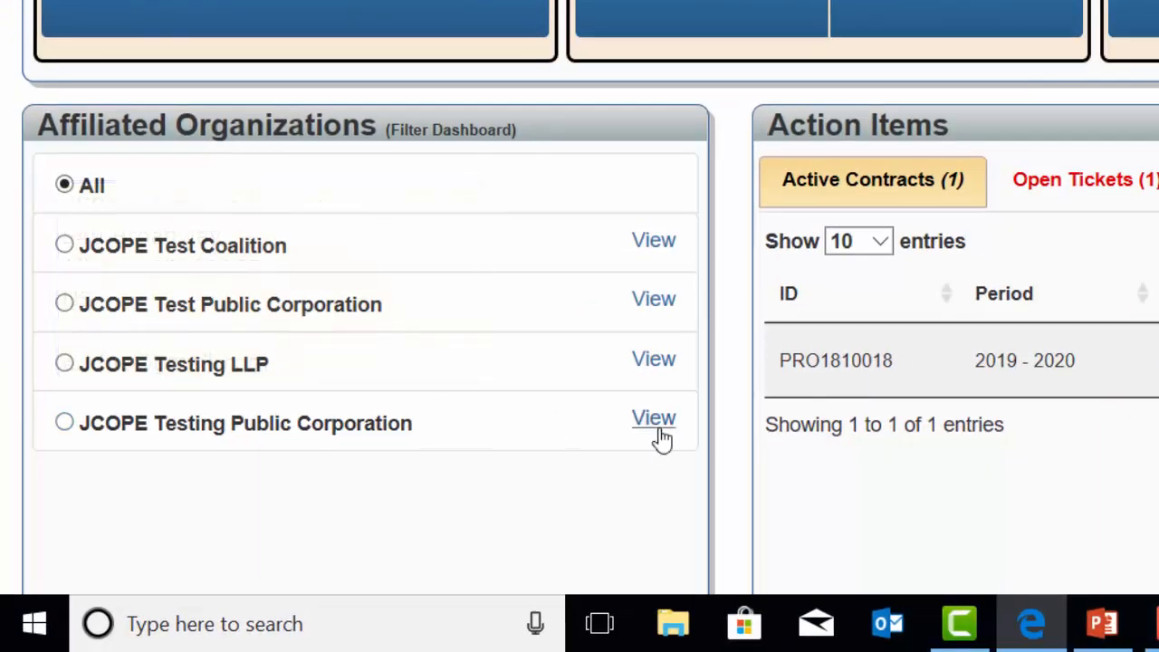
click(659, 431)
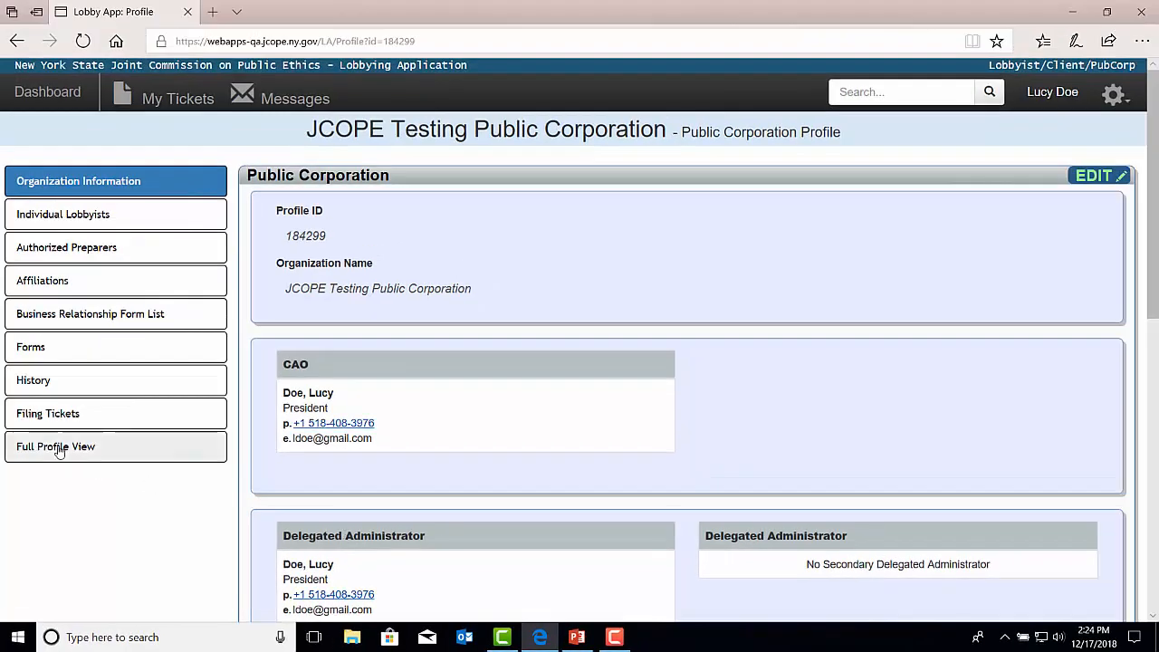
click(21, 353)
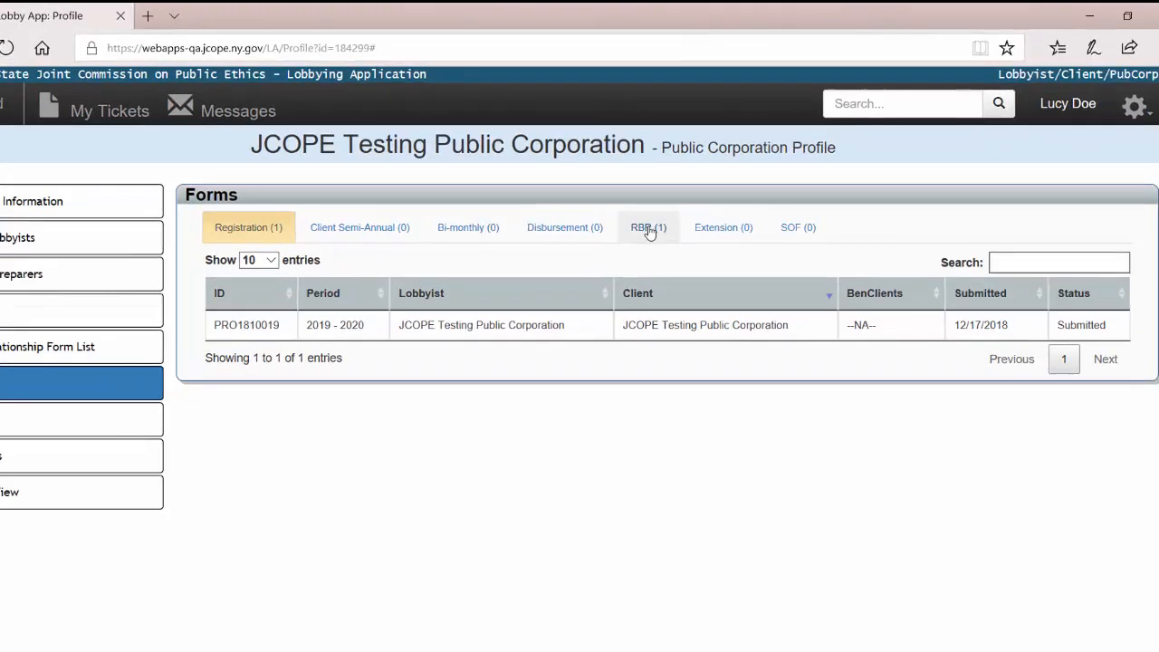
click(649, 230)
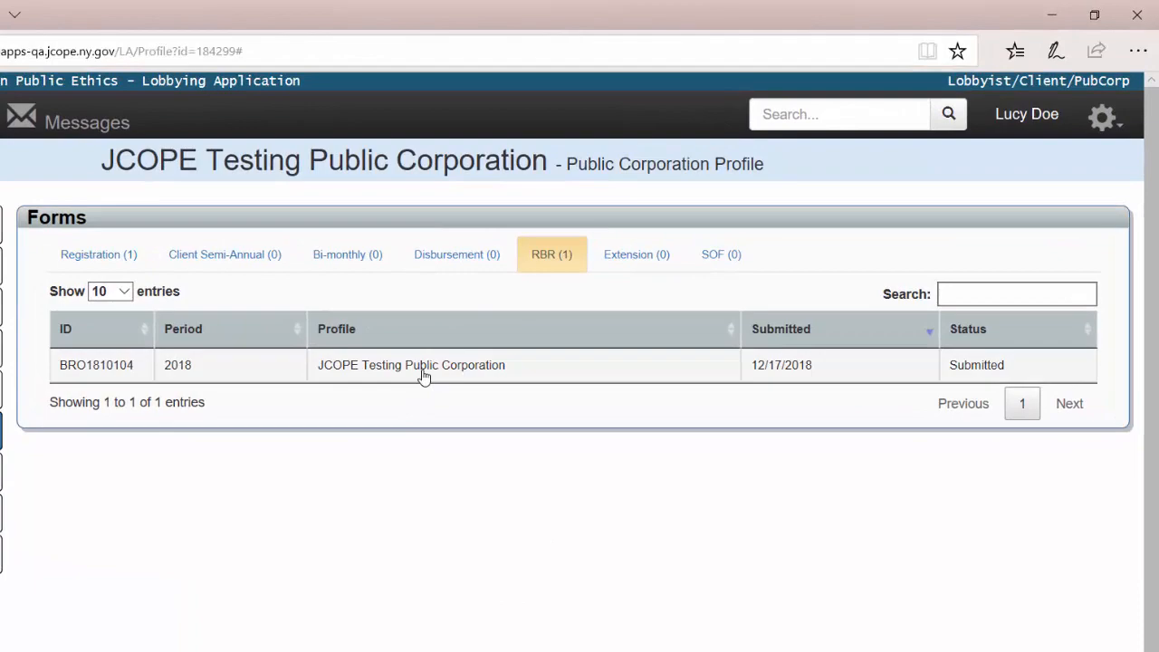
click(423, 377)
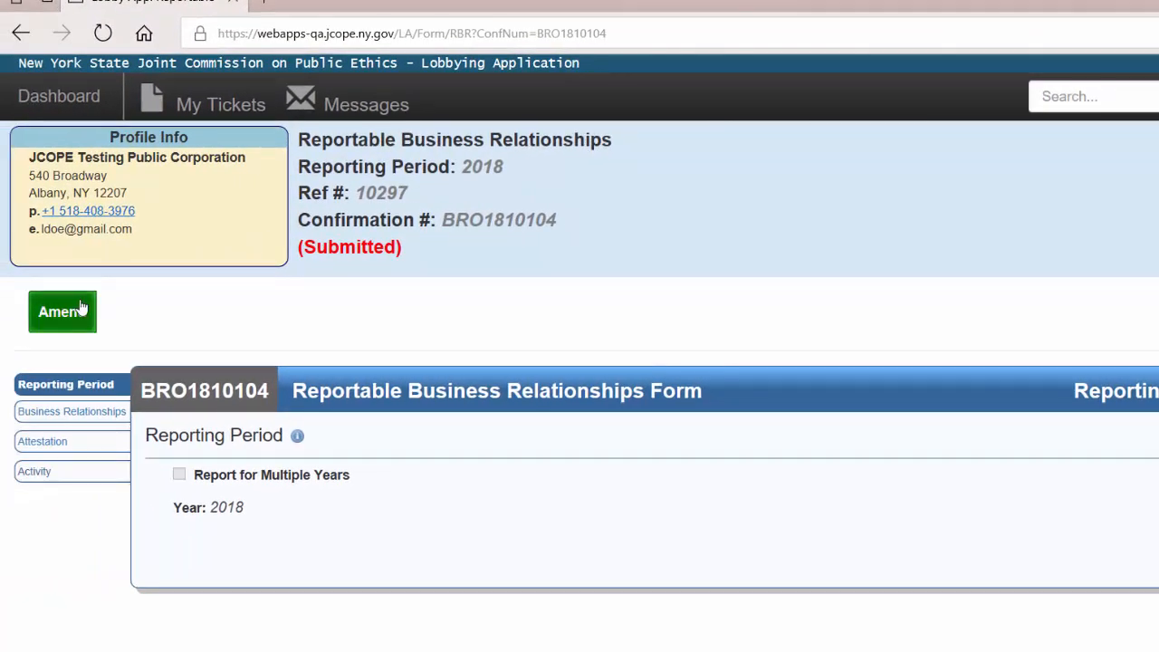
Return to the dashboard and advance the slideshow to the JCOPE Contact Information slide.
click(68, 105)
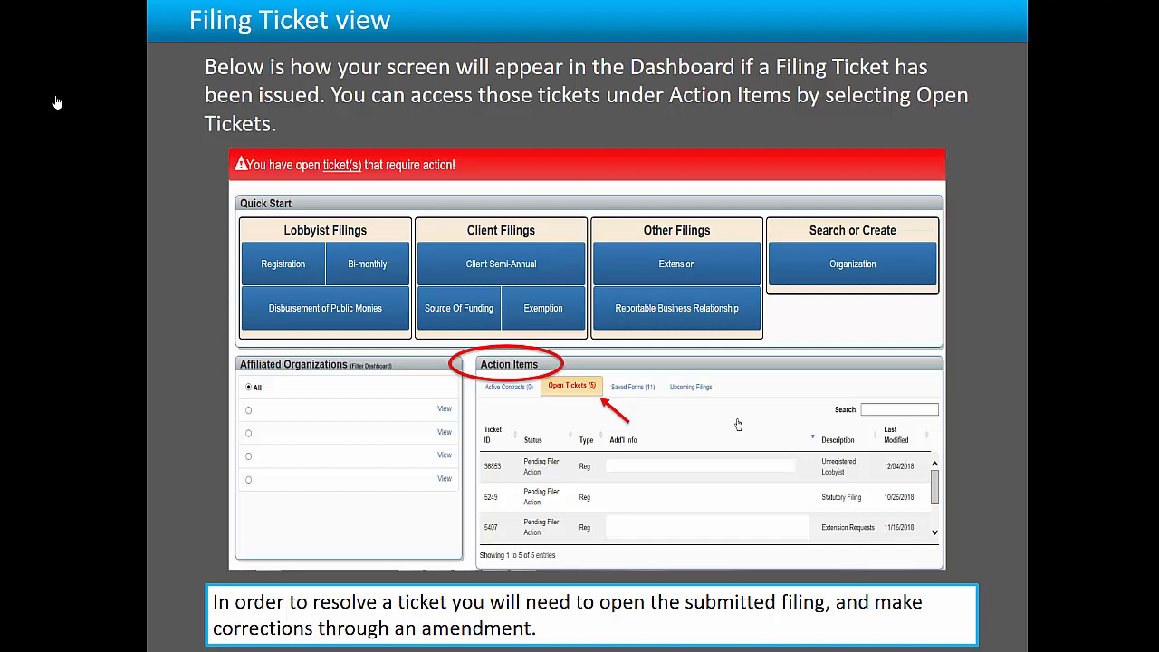
key(Right)
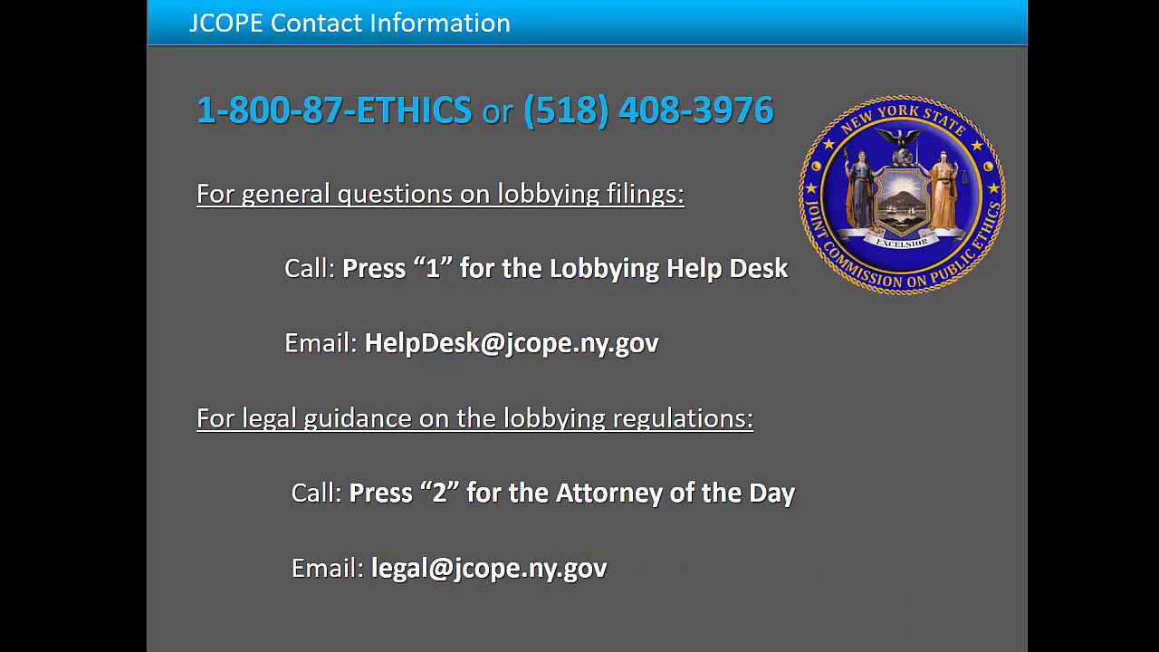